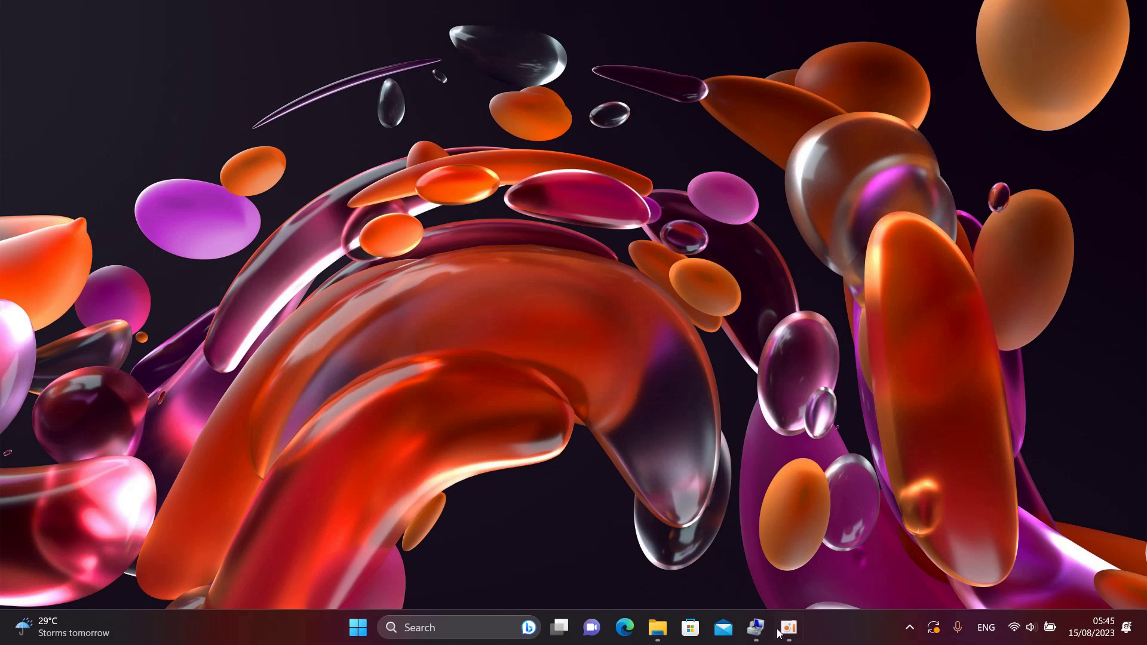
Run the SPSS_Statistics_Client_27.0.1 installer from the zipped SPSS folder in Telegram Desktop downloads without extracting the archive.
click(657, 627)
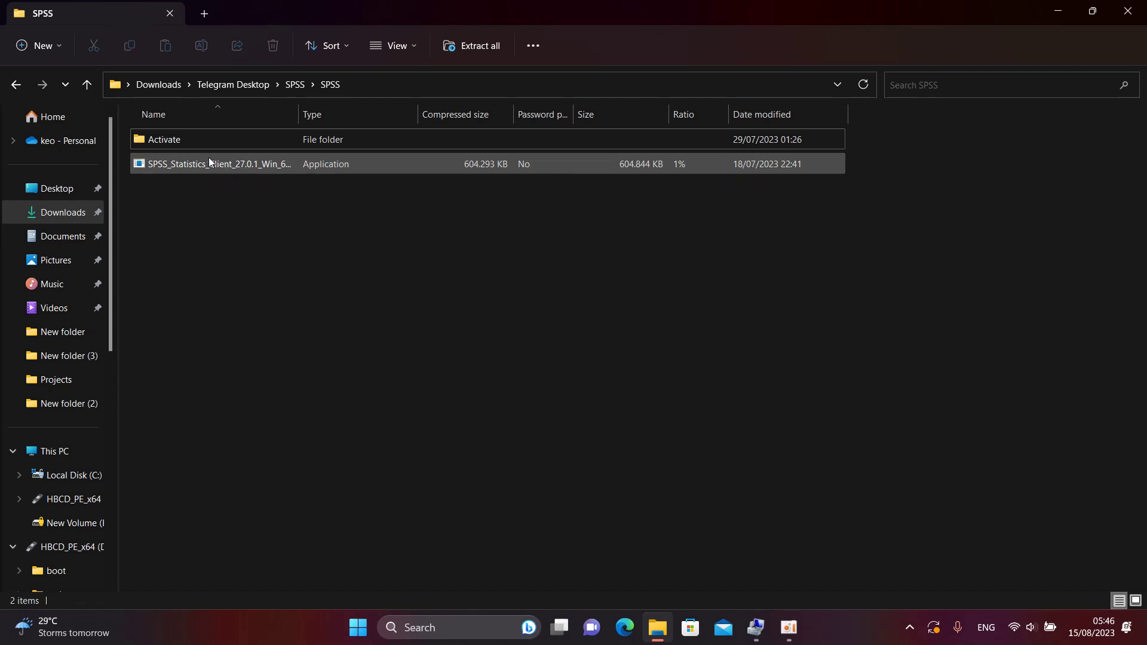
click(186, 141)
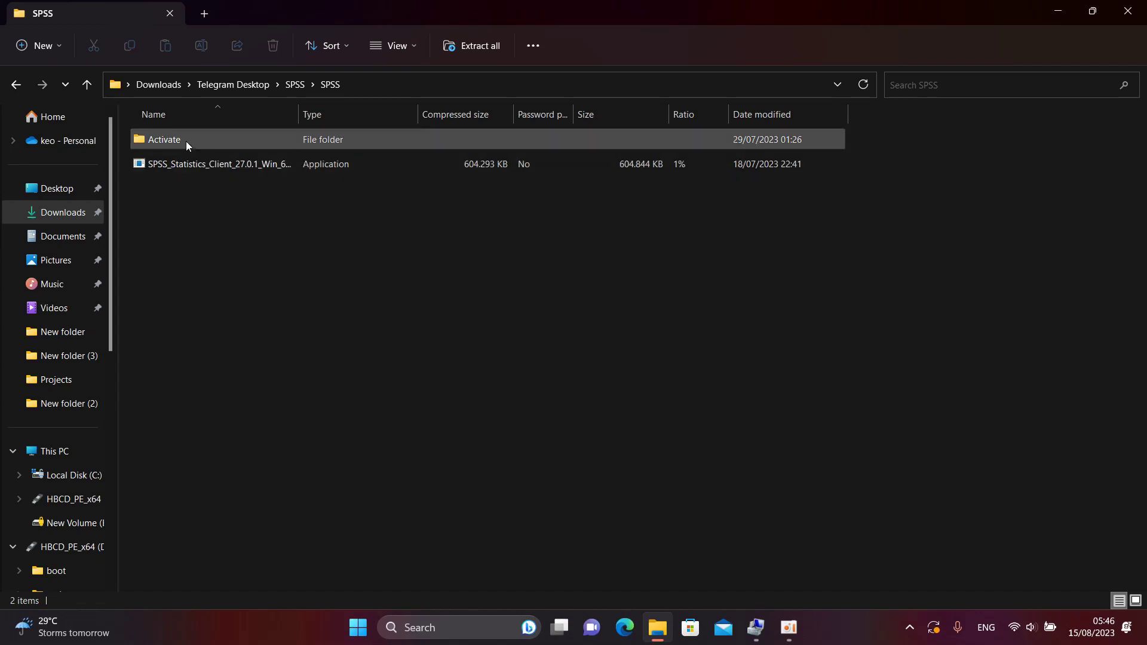
double_click(221, 165)
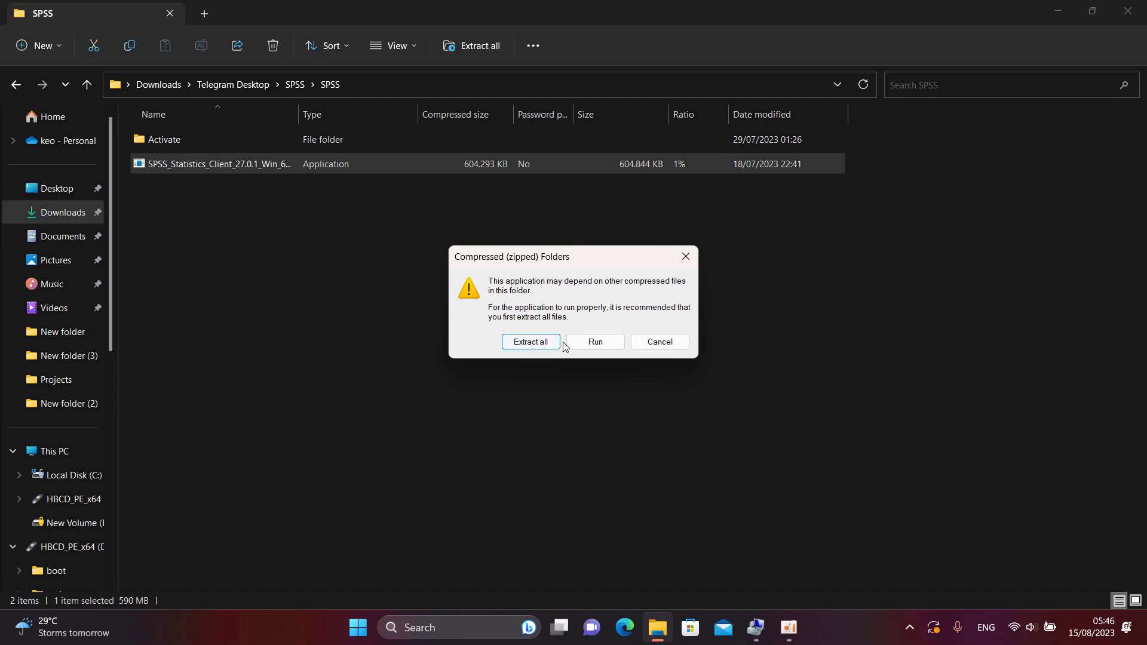
click(594, 345)
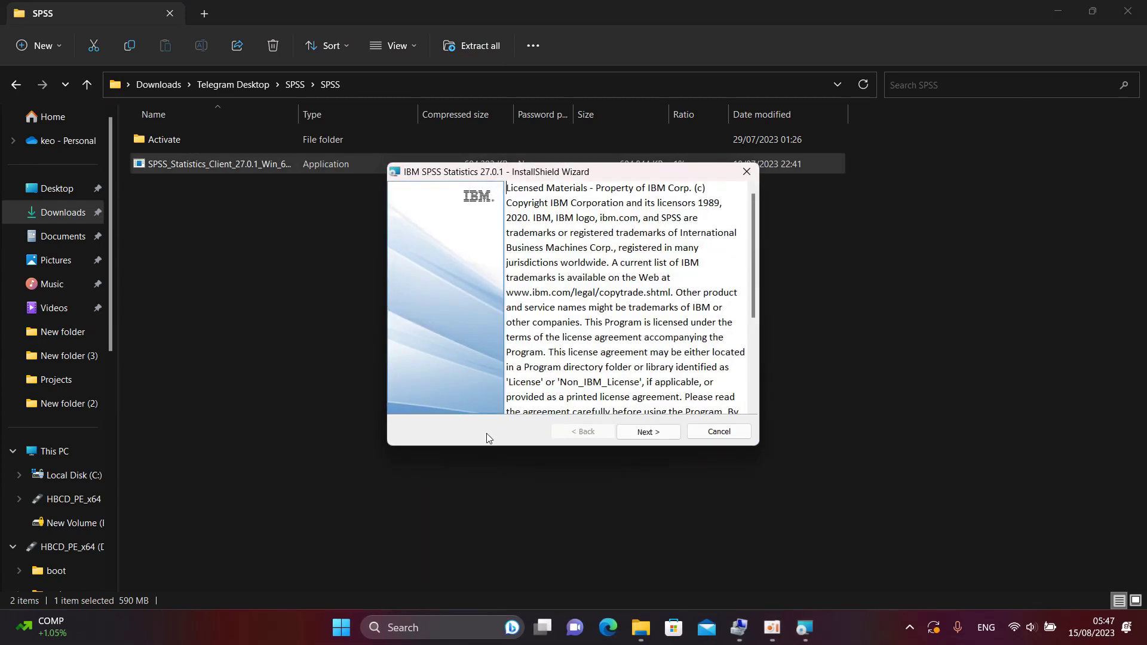
Accept the installer's license agreement and review the disk space available for the installation.
click(645, 432)
click(466, 390)
click(623, 433)
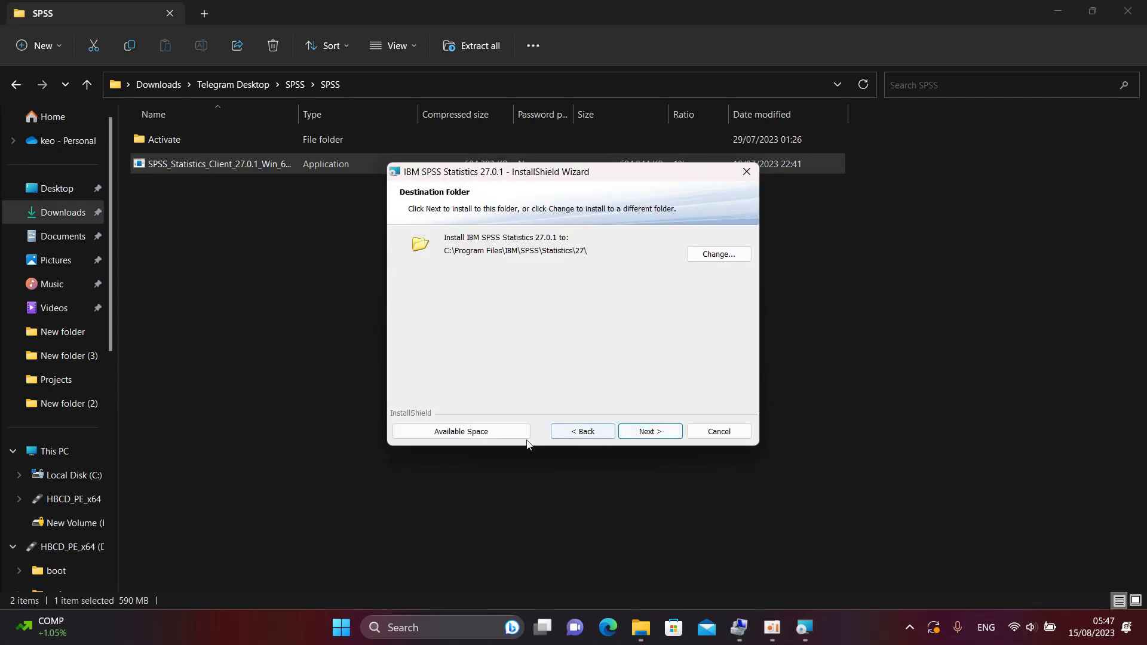
click(450, 436)
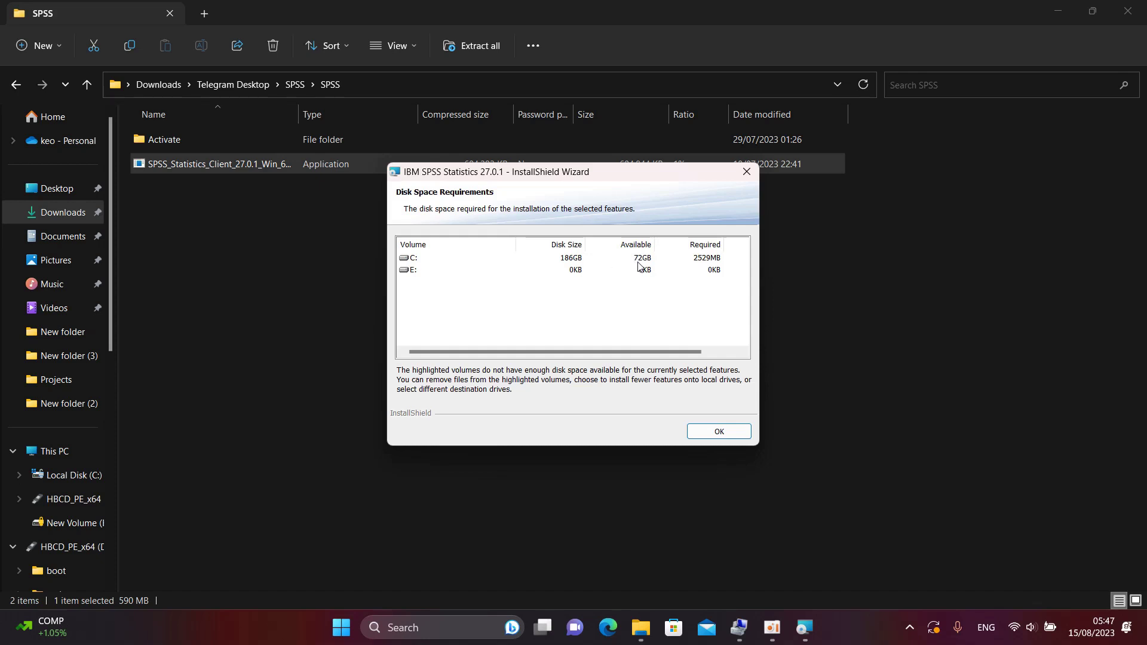
click(730, 431)
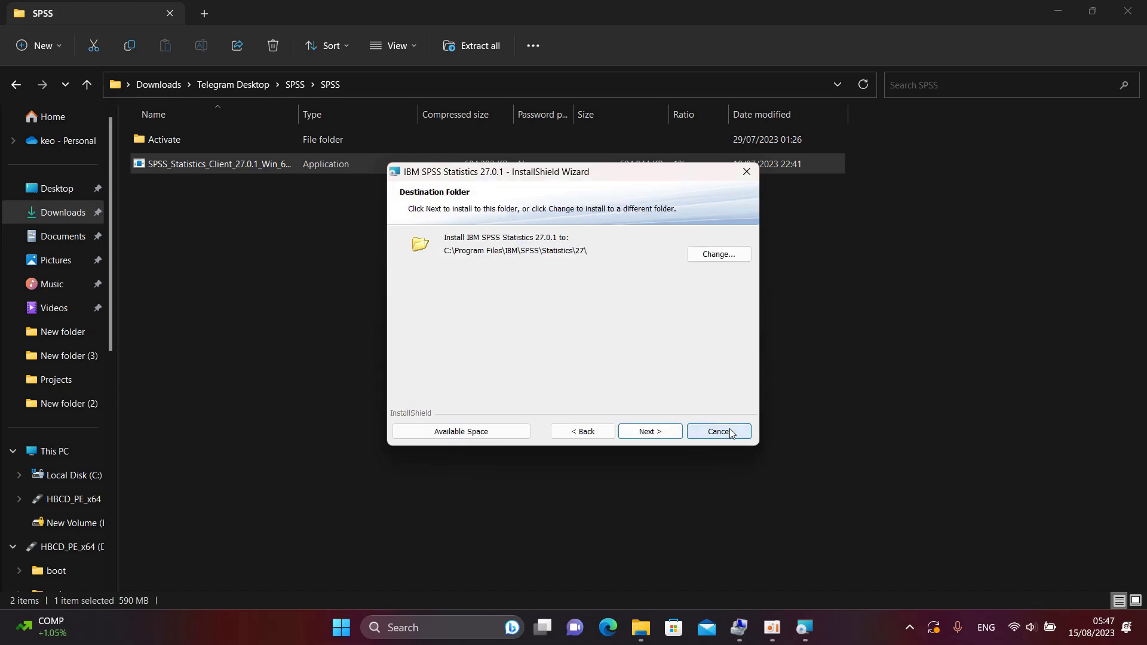
Install SPSS Statistics into the default folder, automatically closing applications in use, and finish with the License Authorization Wizard set to start.
click(659, 431)
click(665, 439)
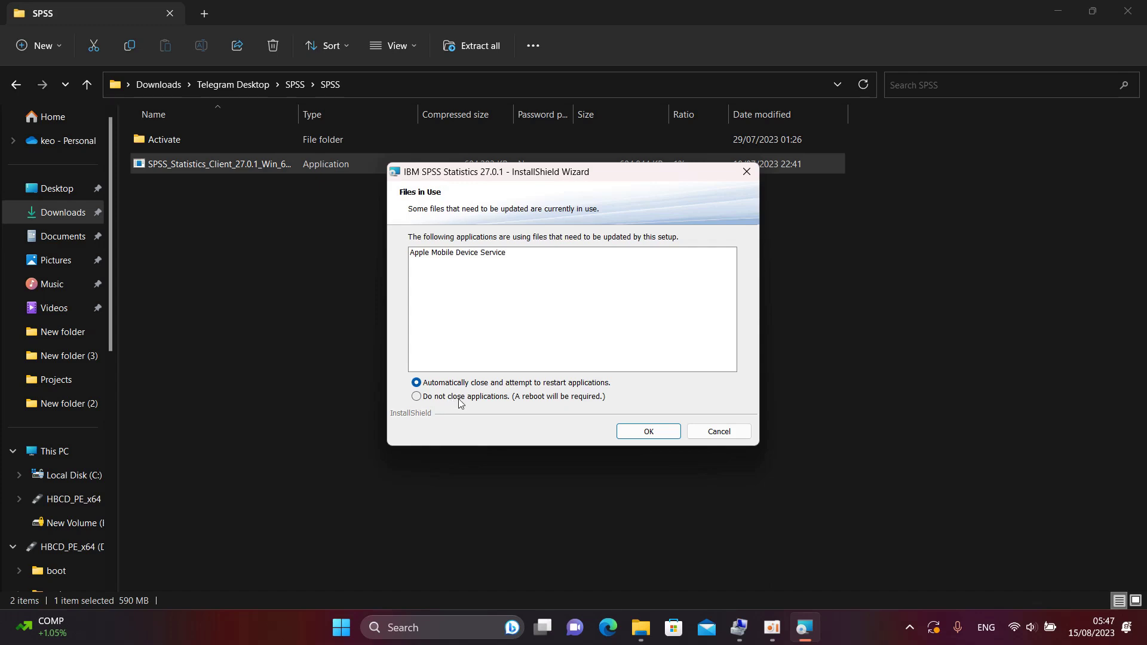
click(649, 432)
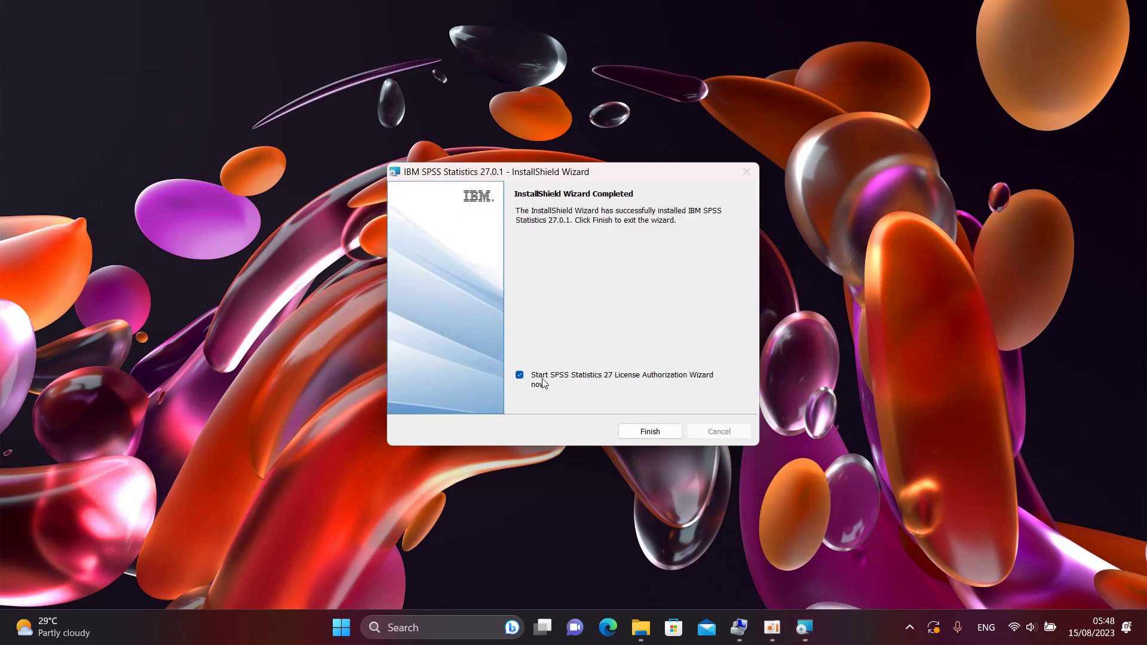
click(668, 430)
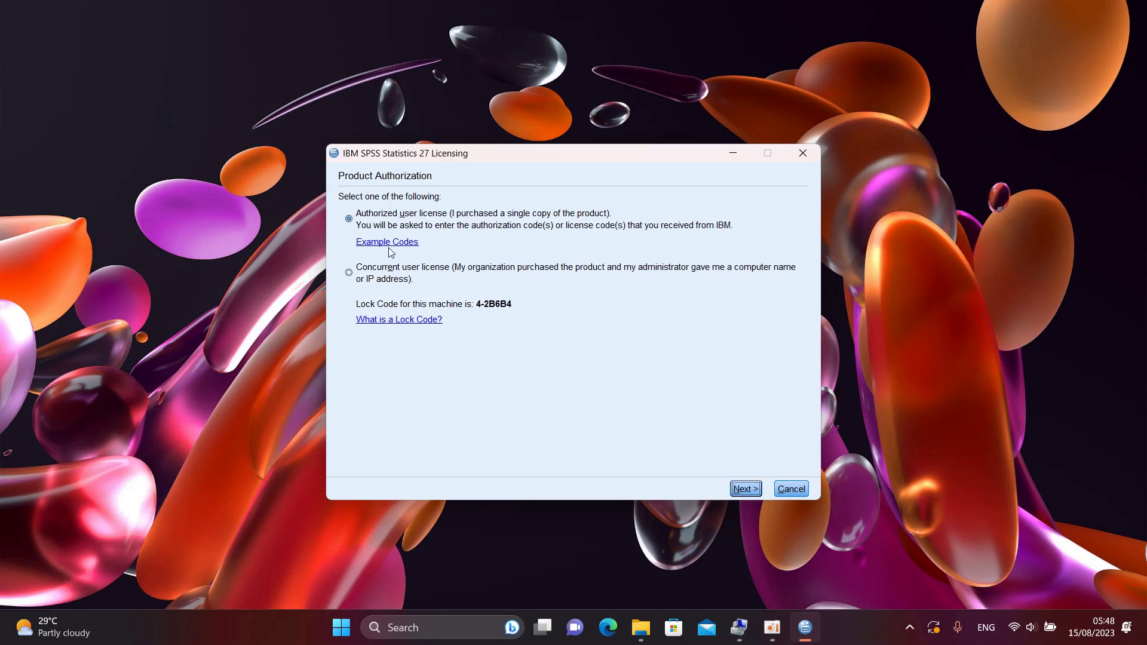
Proceed with the authorized user license to the code entry page, then exit the License Authorization Wizard without processing any codes.
click(739, 490)
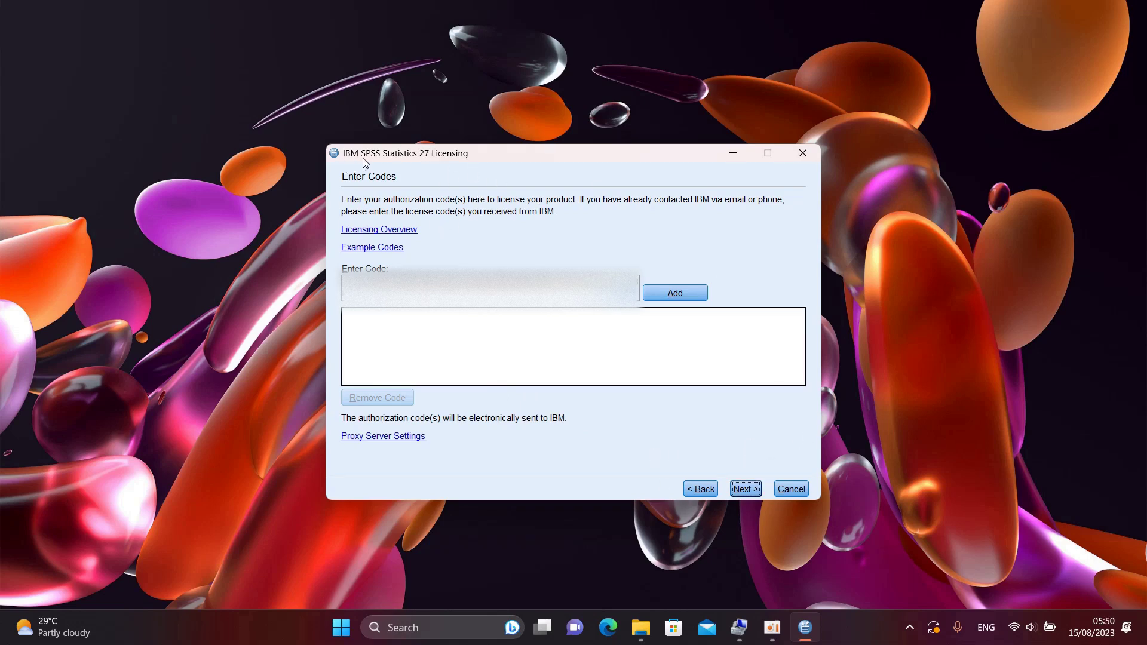
click(800, 489)
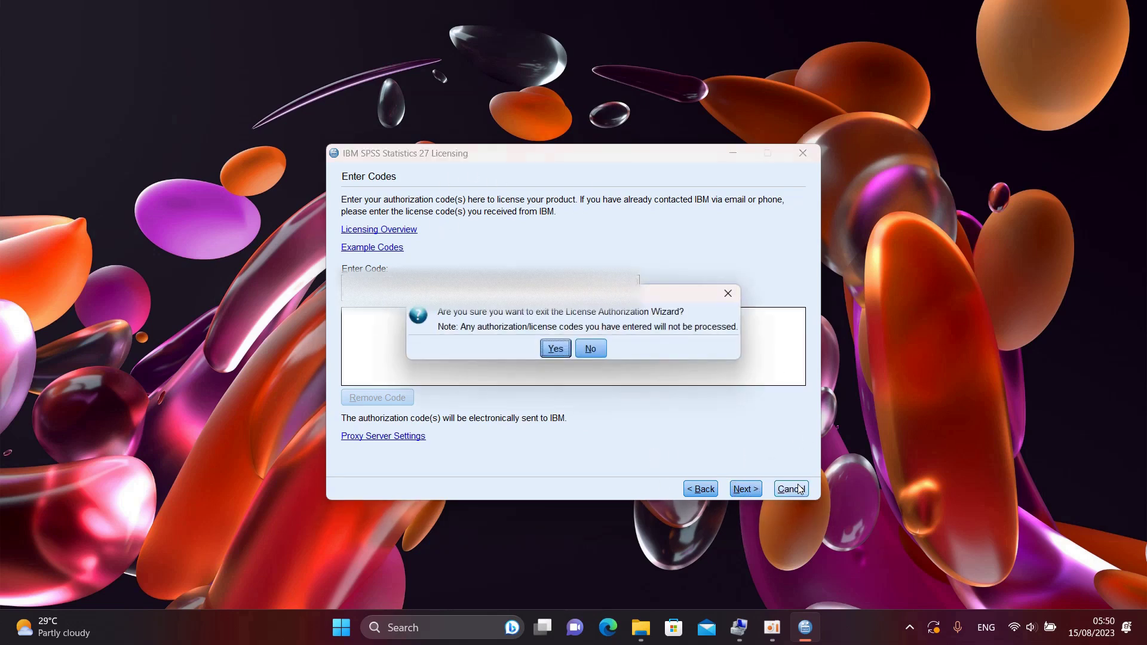
click(557, 348)
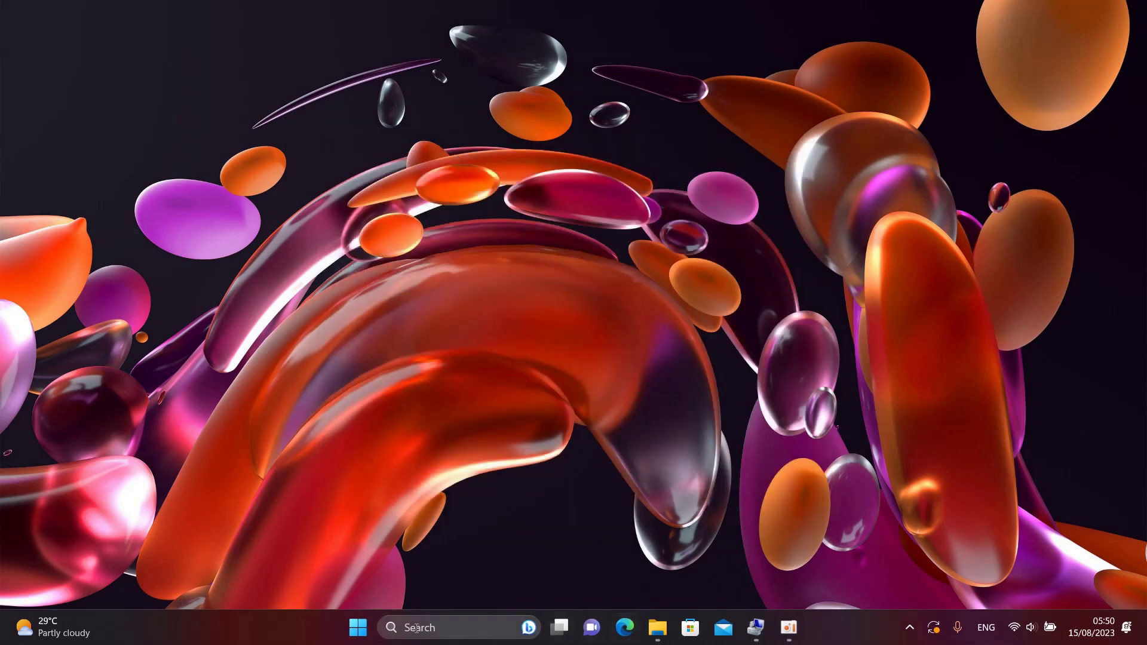
Search the computer for "spss" and launch IBM SPSS Statistics 27.
click(359, 628)
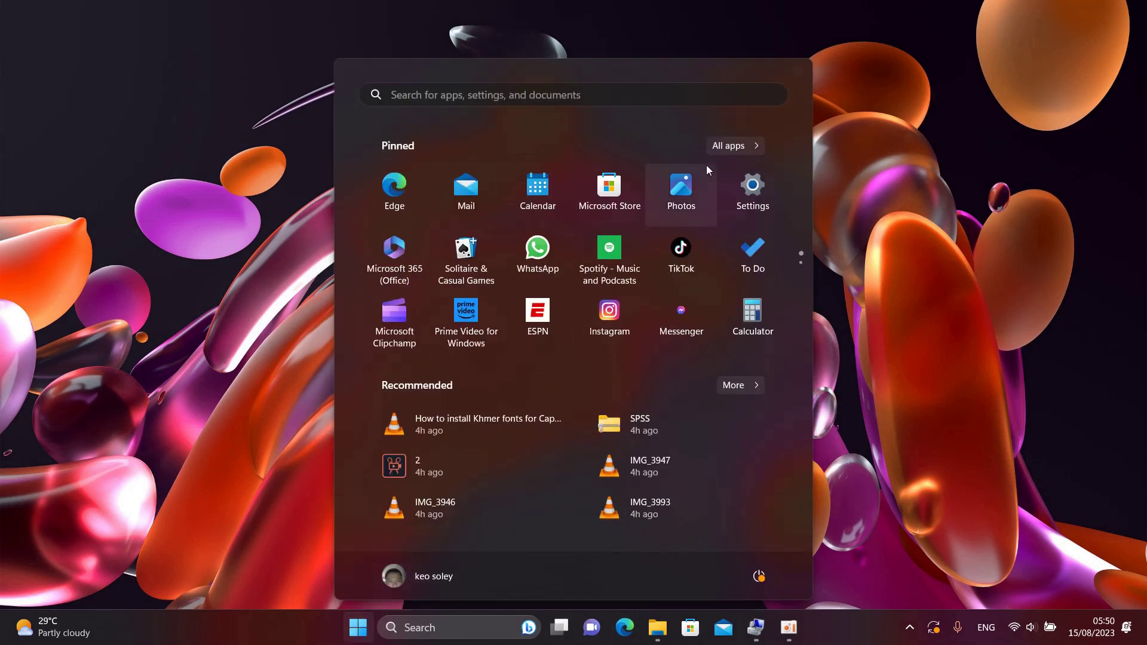
click(667, 101)
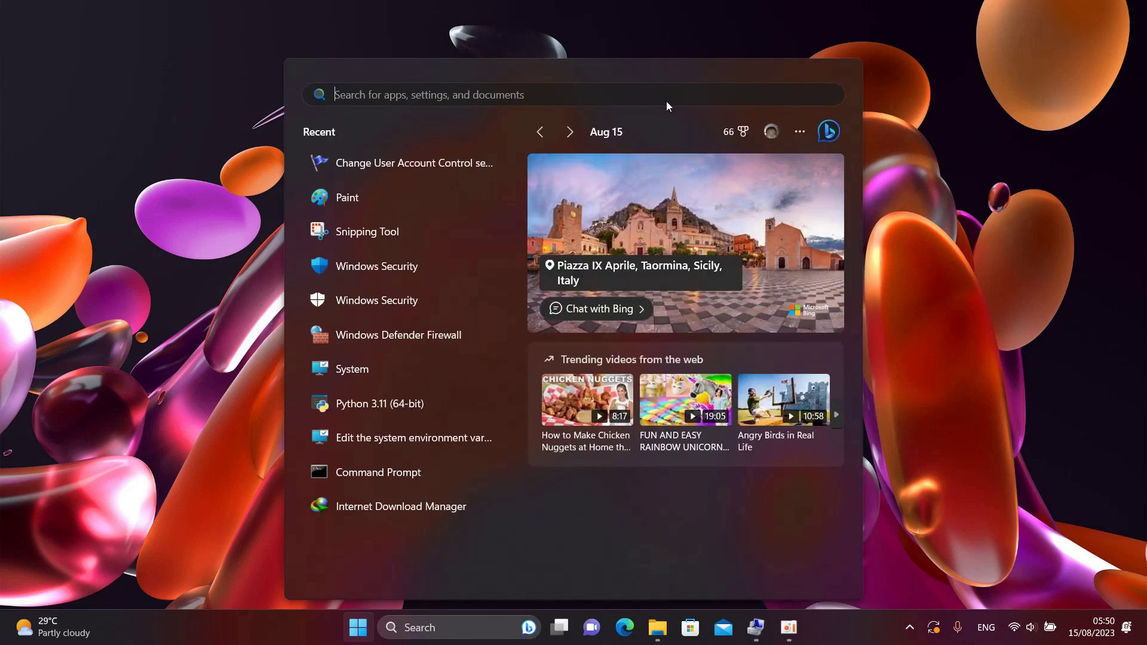
text(s)
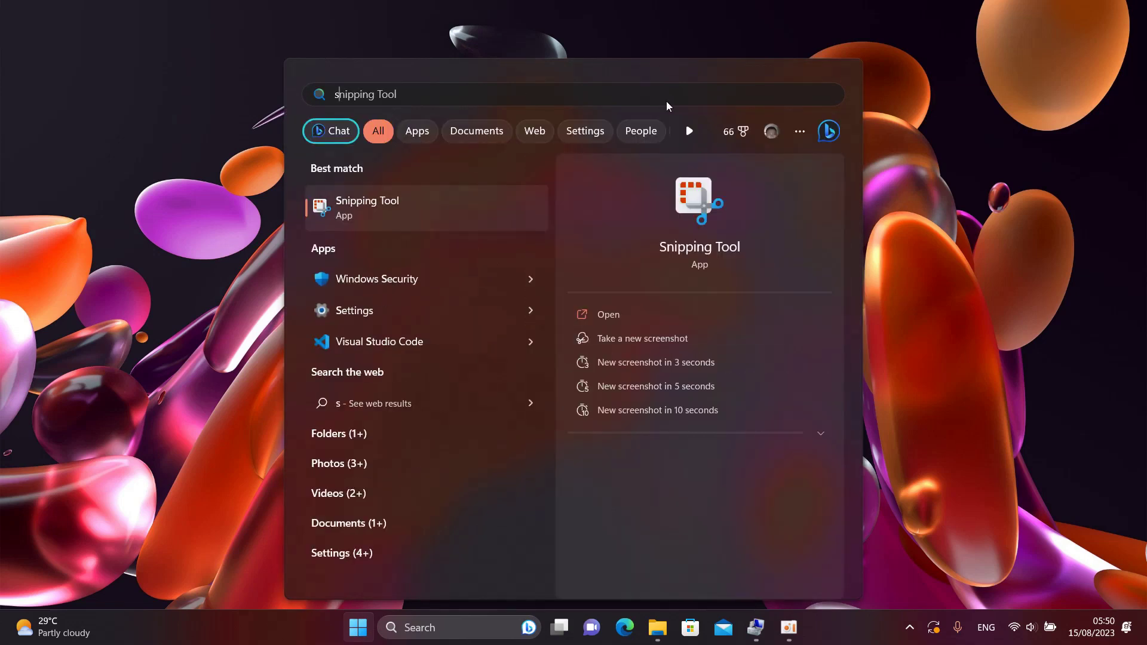
text(pss)
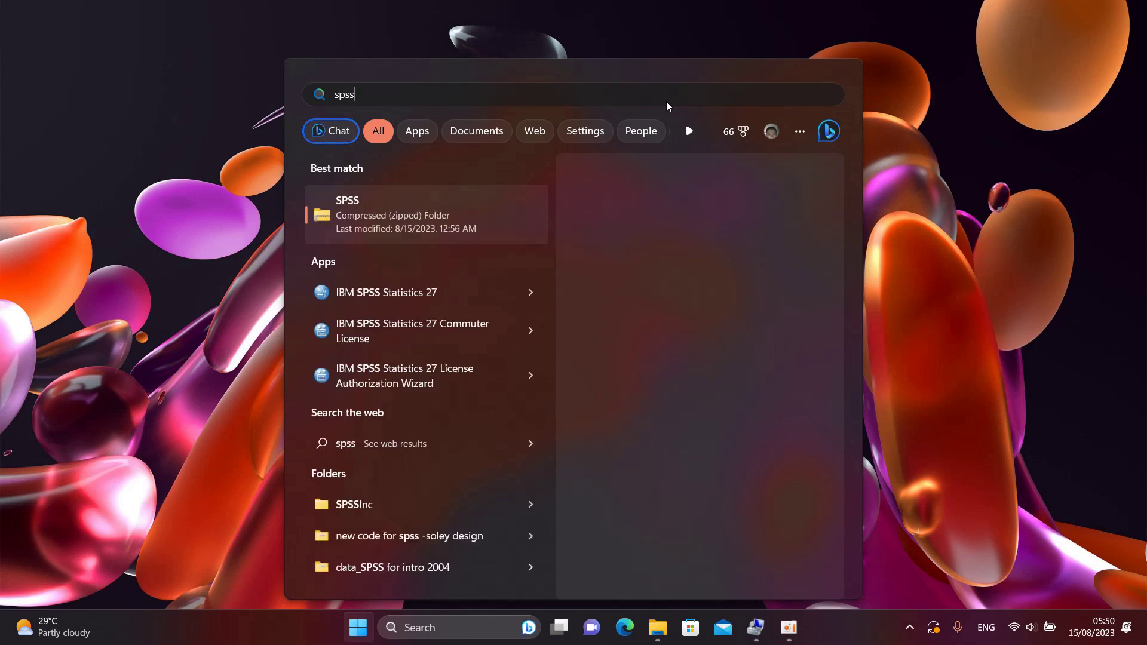
click(336, 294)
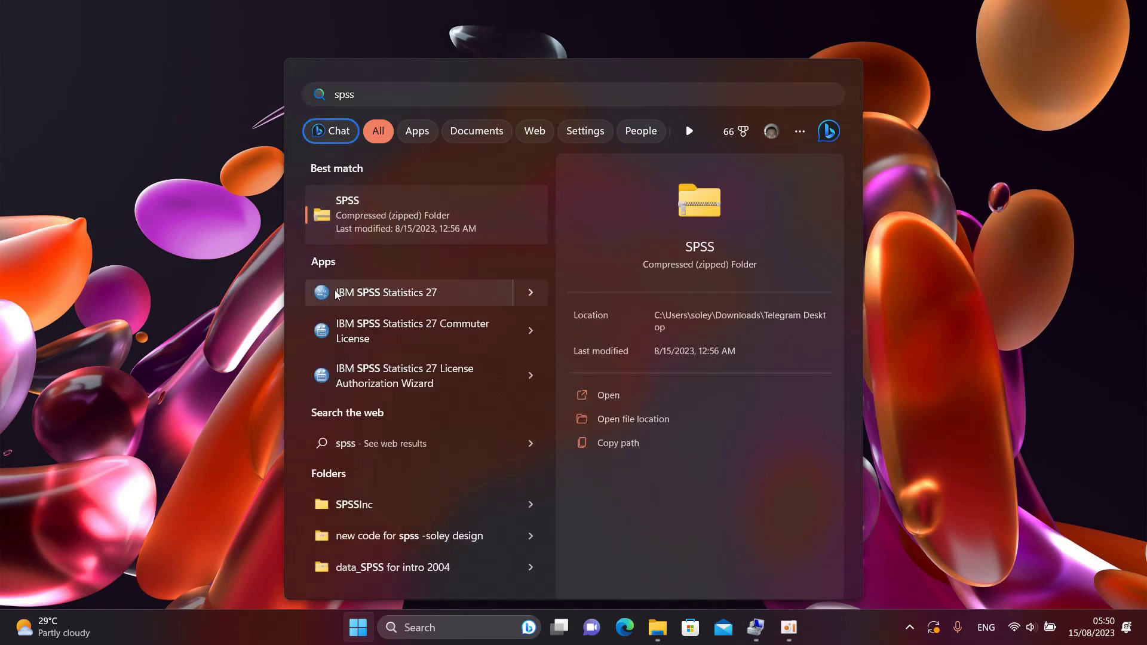
click(335, 293)
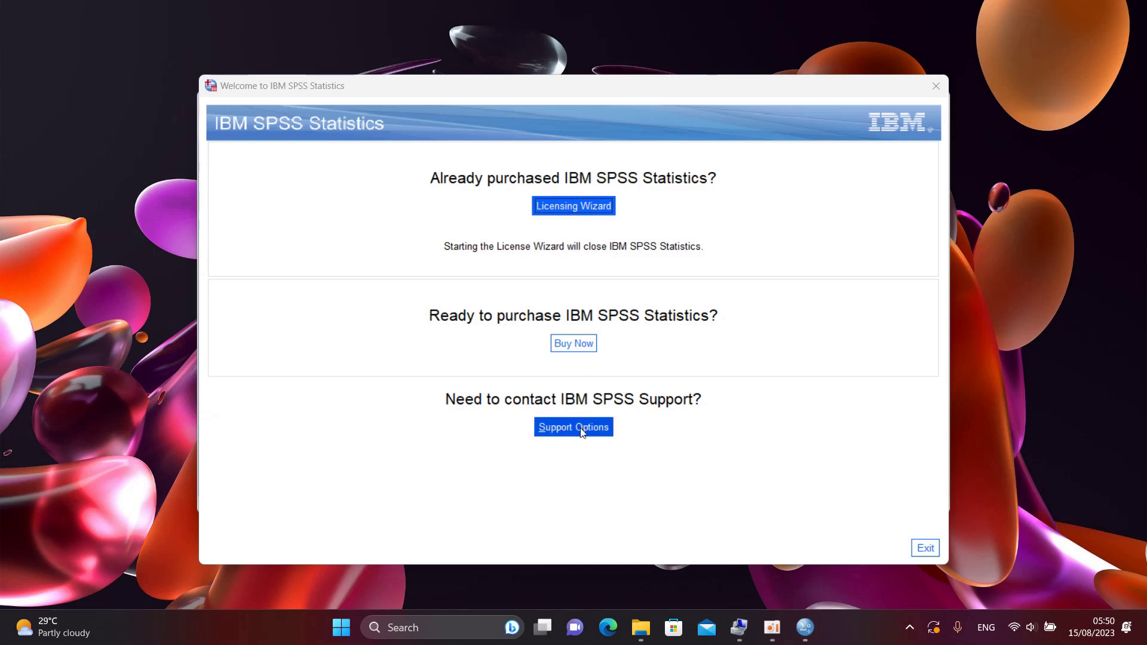
Dismiss the SPSS welcome window and license error, and close the output viewer without saving its contents.
click(935, 87)
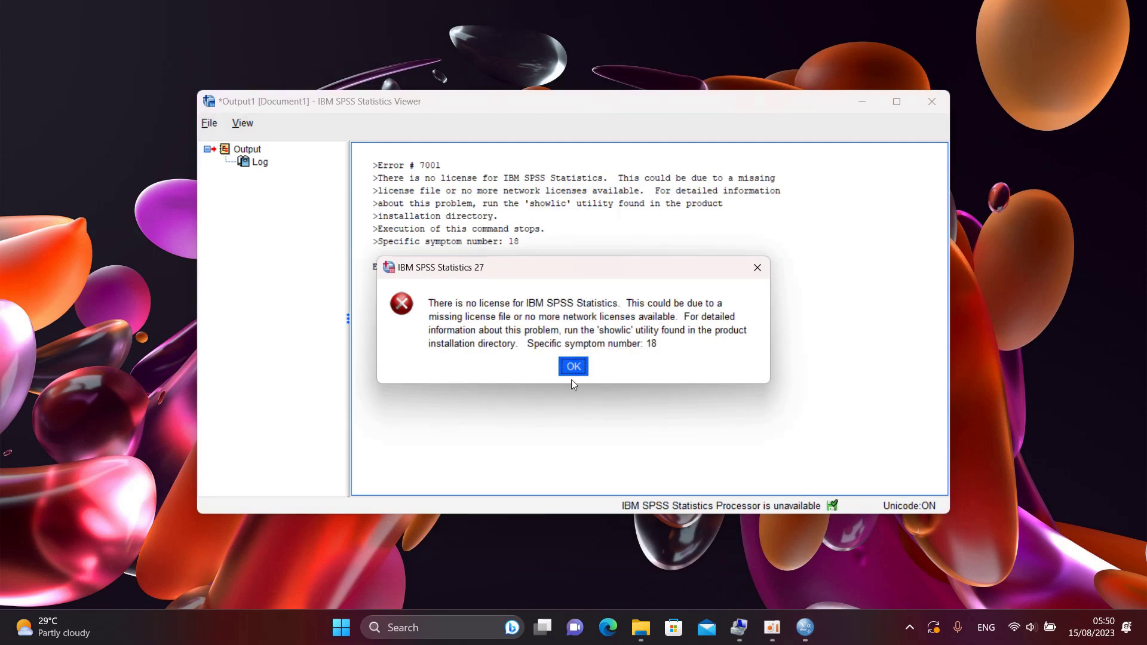
click(572, 375)
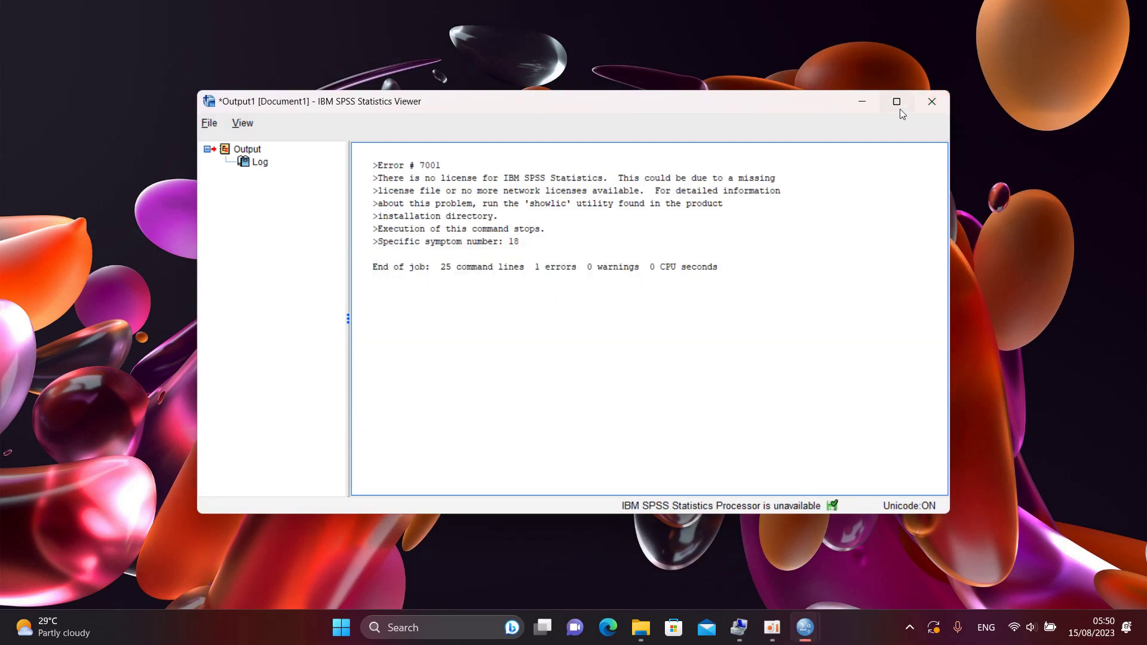
click(931, 99)
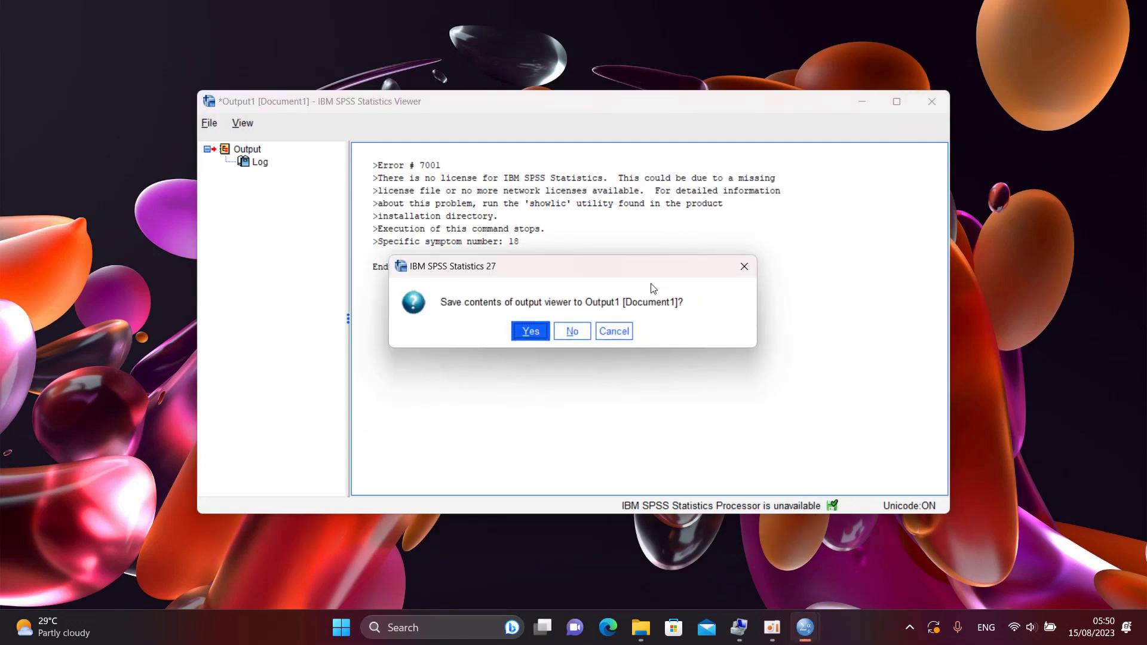
click(571, 332)
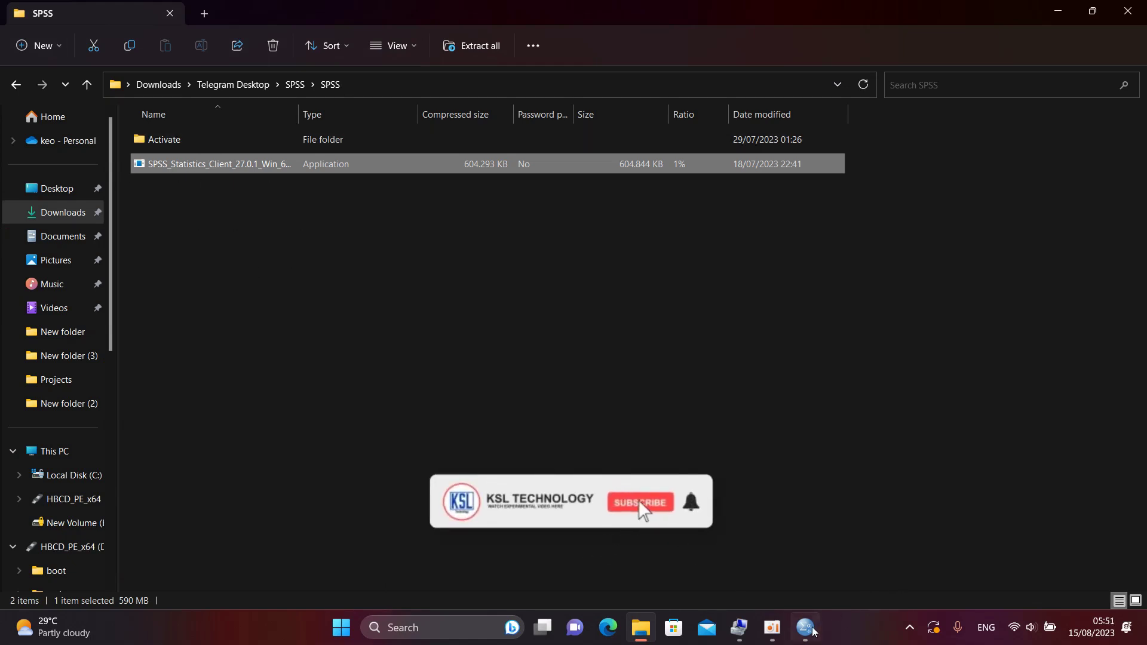
Copy all the files in the SPSS archive's Activate folder and minimize the archive window.
double_click(170, 146)
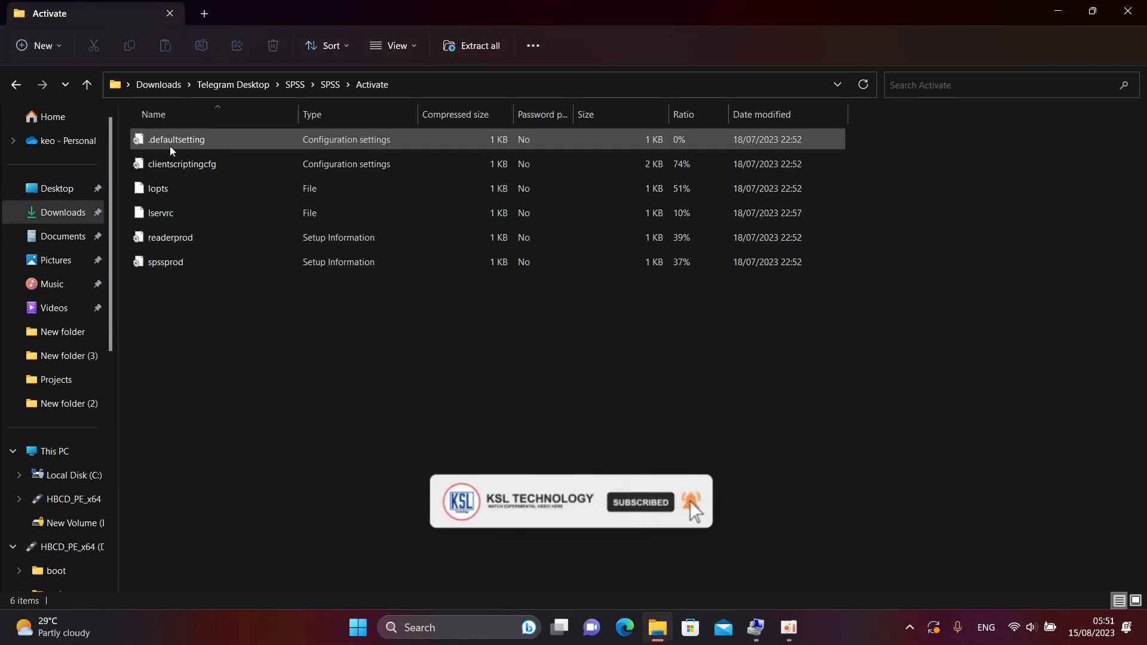
click(166, 266)
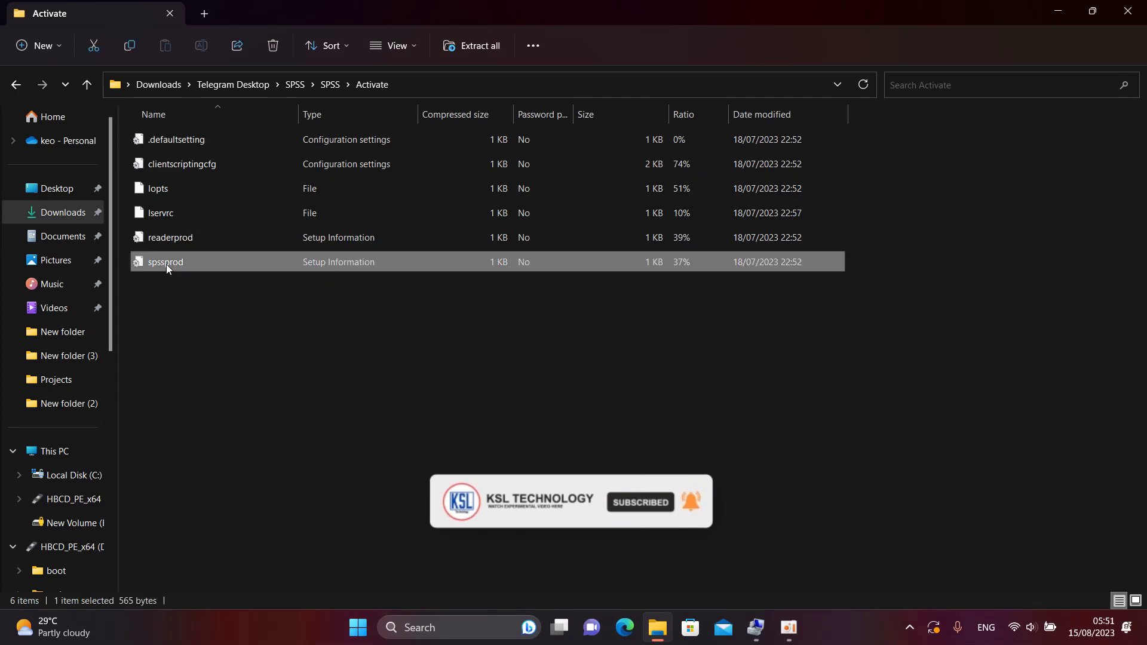
click(185, 238)
key(ctrl+a)
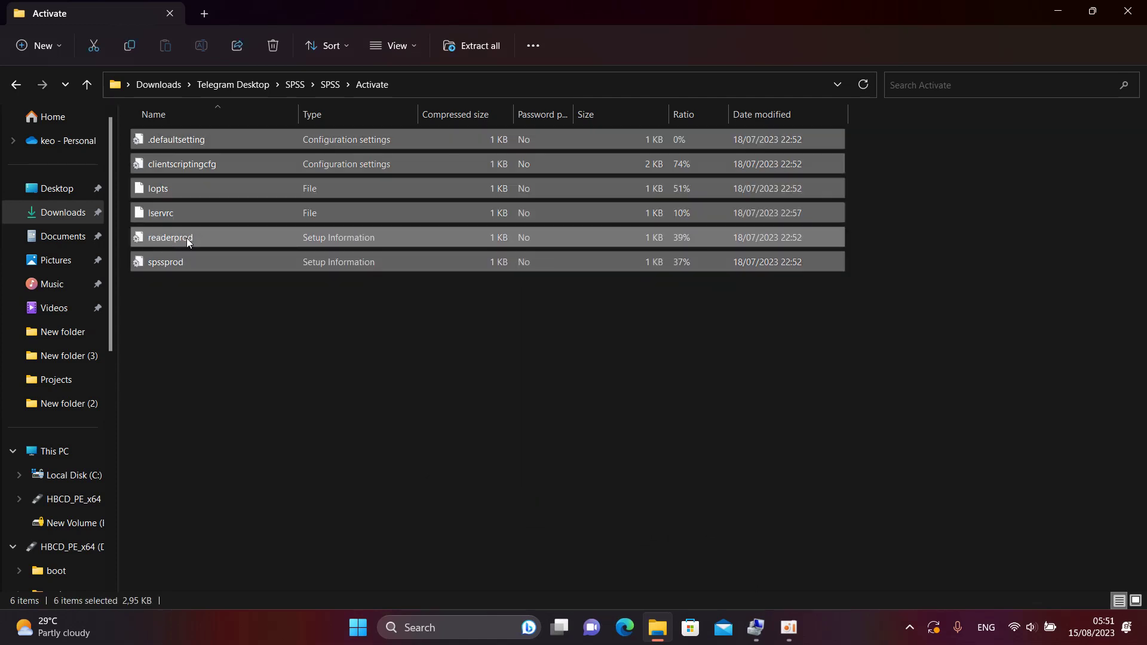
click(1061, 11)
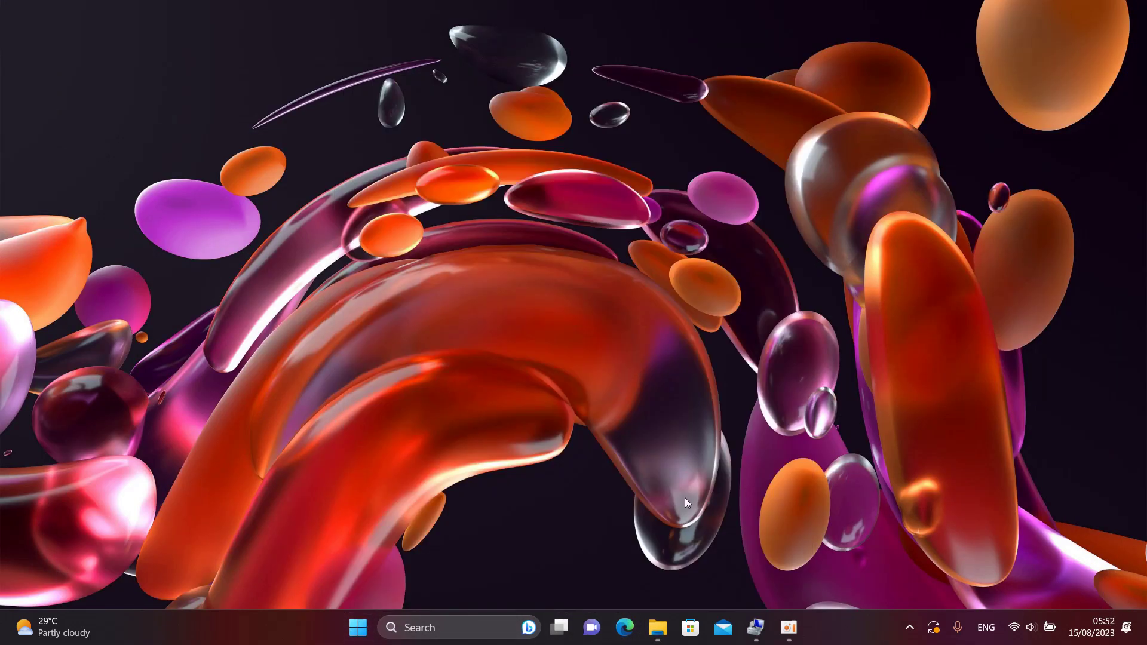
Open the installation folder C:\Program Files\IBM\SPSS\Statistics\27 in a new File Explorer window.
key(super+e)
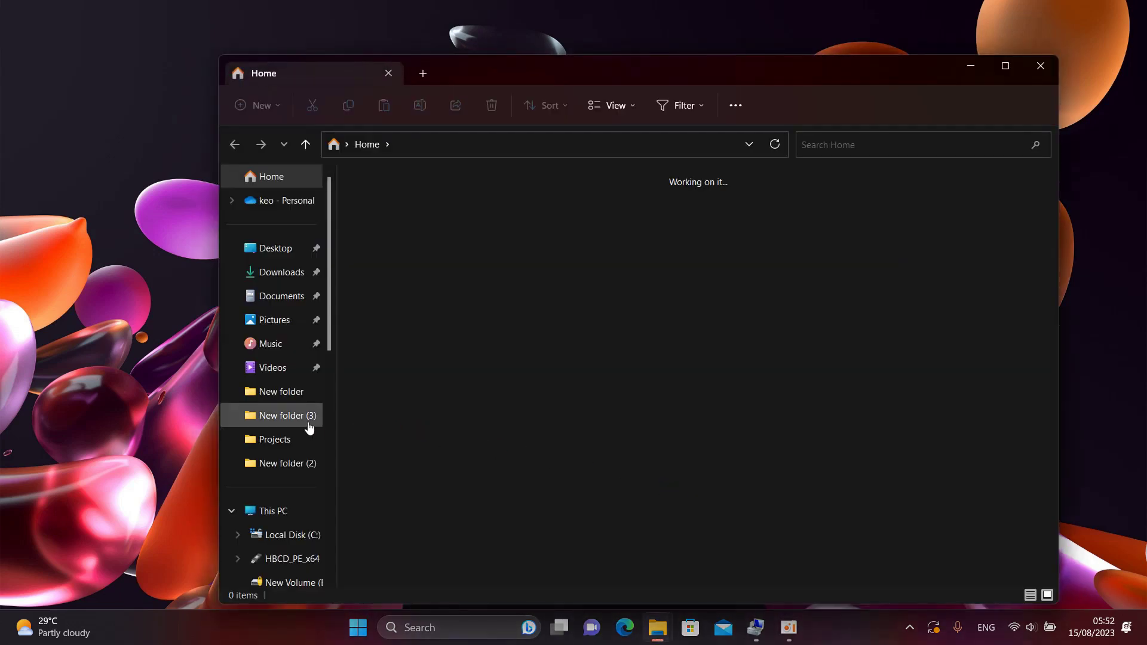
click(292, 538)
click(392, 371)
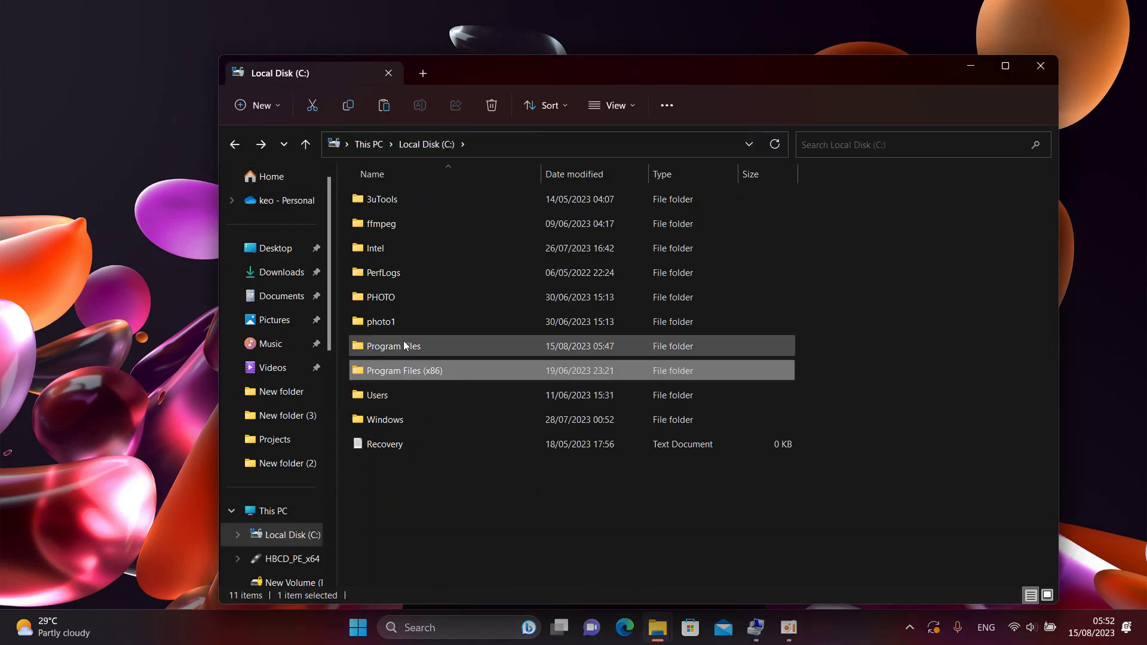
double_click(408, 349)
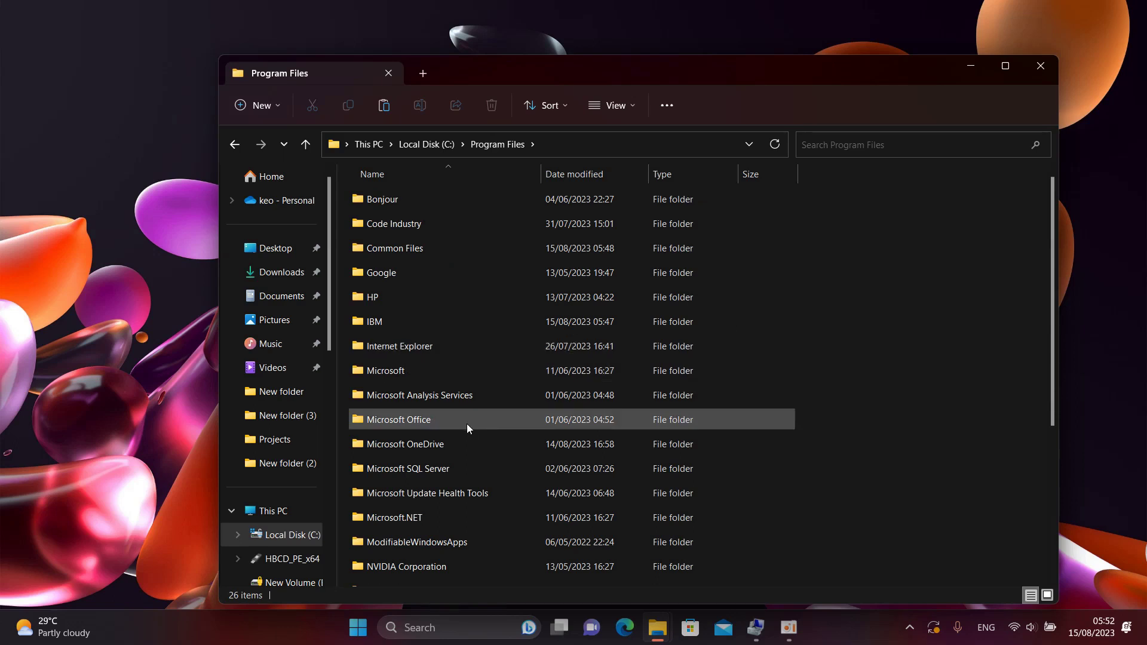
scroll(418, 352, down, 1)
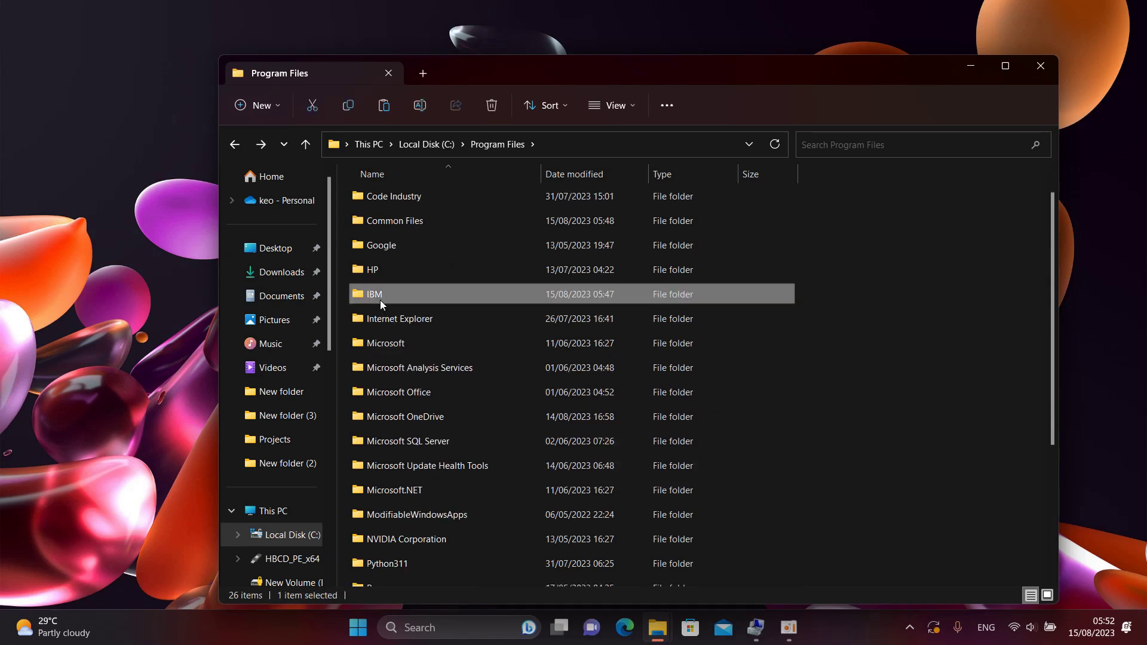
double_click(380, 299)
double_click(378, 203)
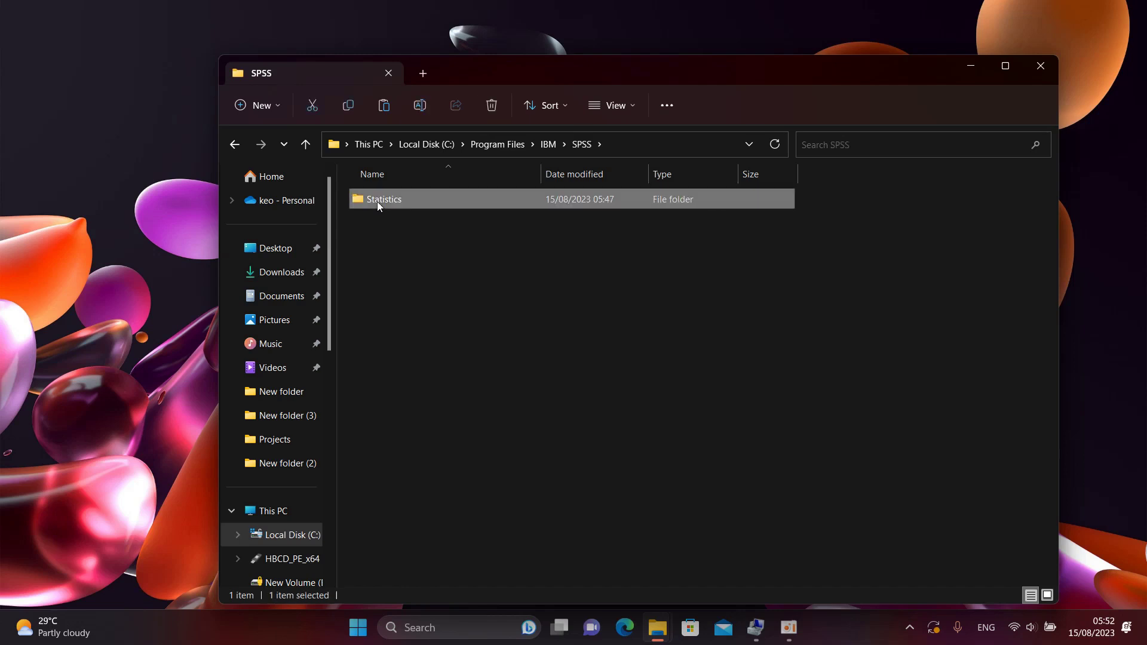
double_click(378, 204)
double_click(377, 202)
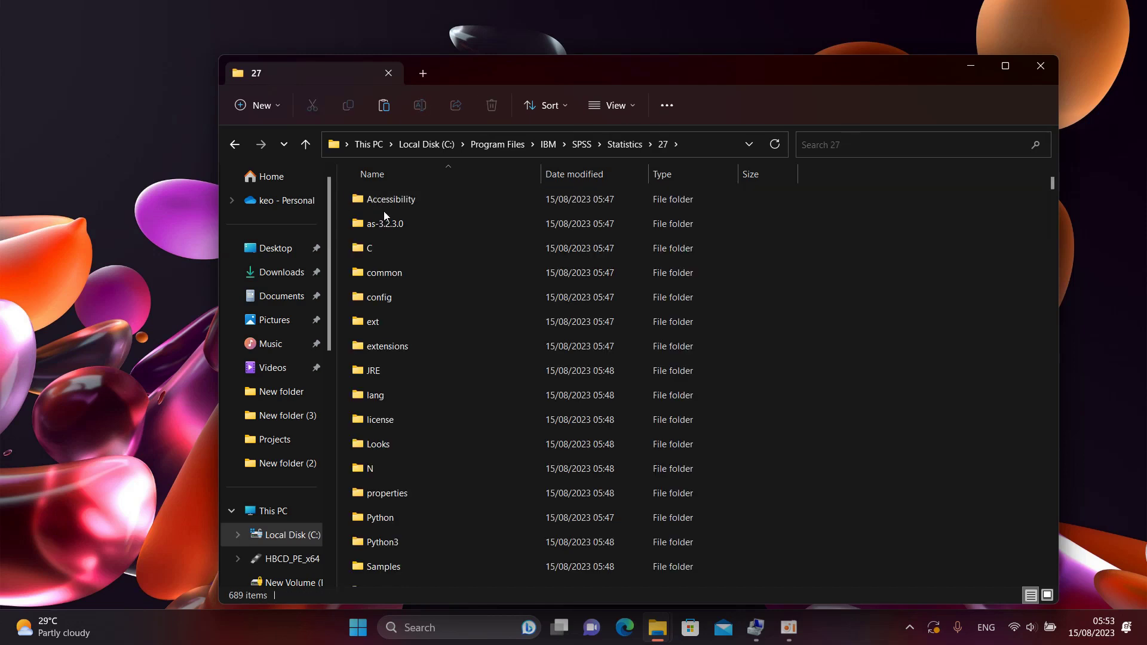
click(453, 425)
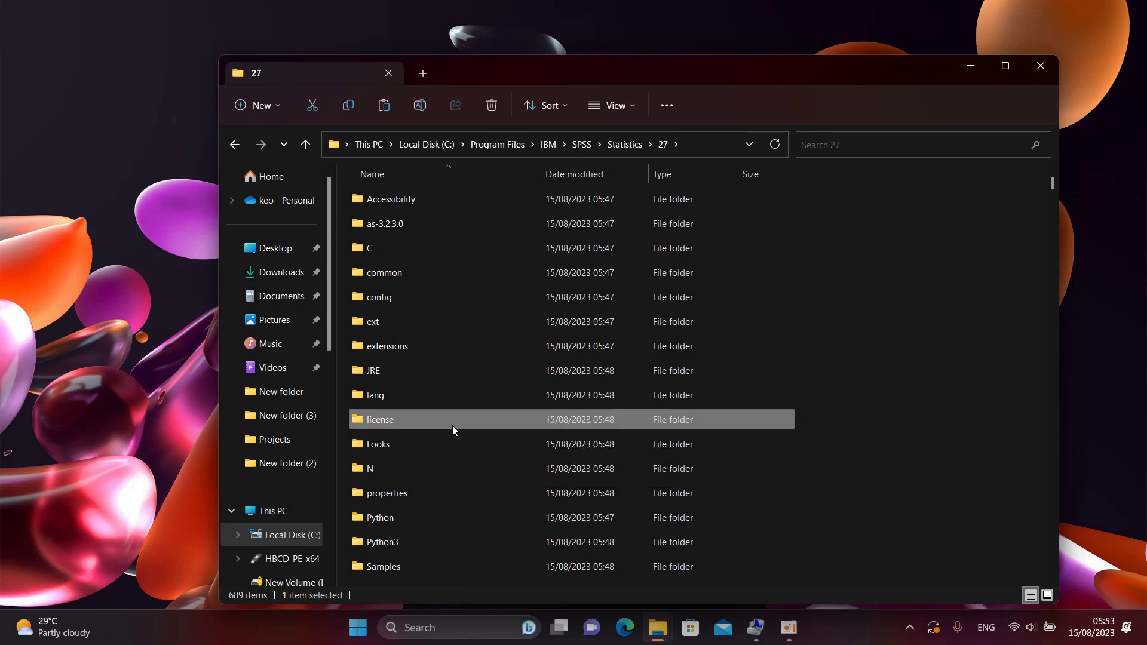
key(a)
key(Down)
scroll(453, 425, up, 8)
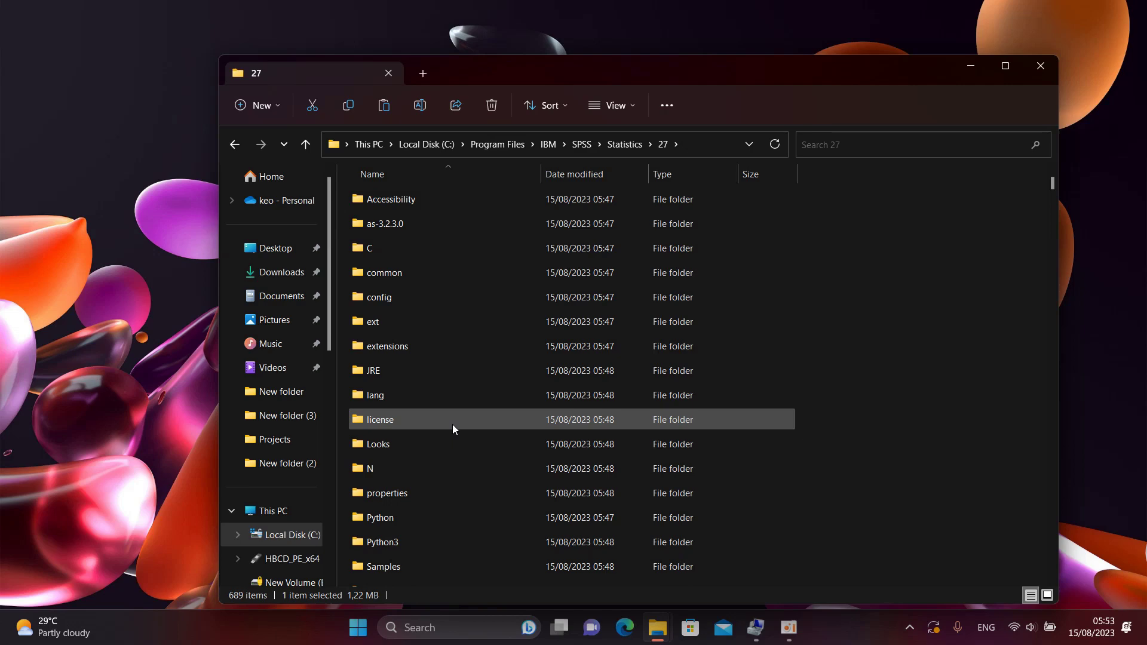
Paste the copied Activate files into the installation folder 27, replacing the files with the same names and granting administrator permission.
scroll(453, 425, down, 20)
scroll(453, 428, down, 5)
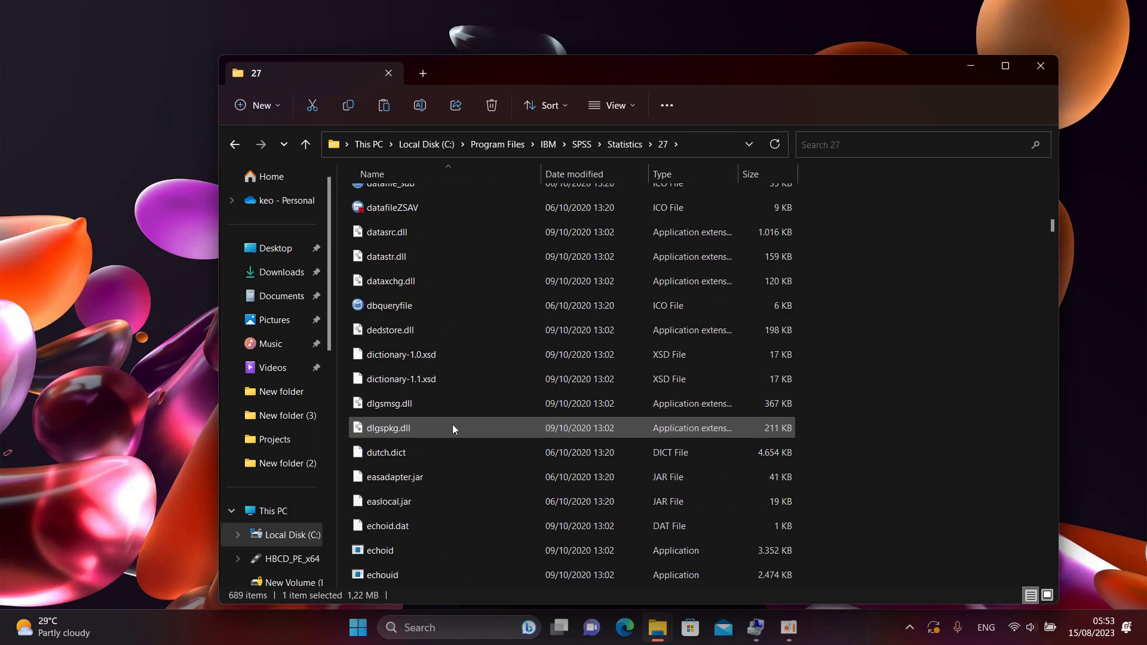
scroll(454, 406, up, 5)
right_click(475, 392)
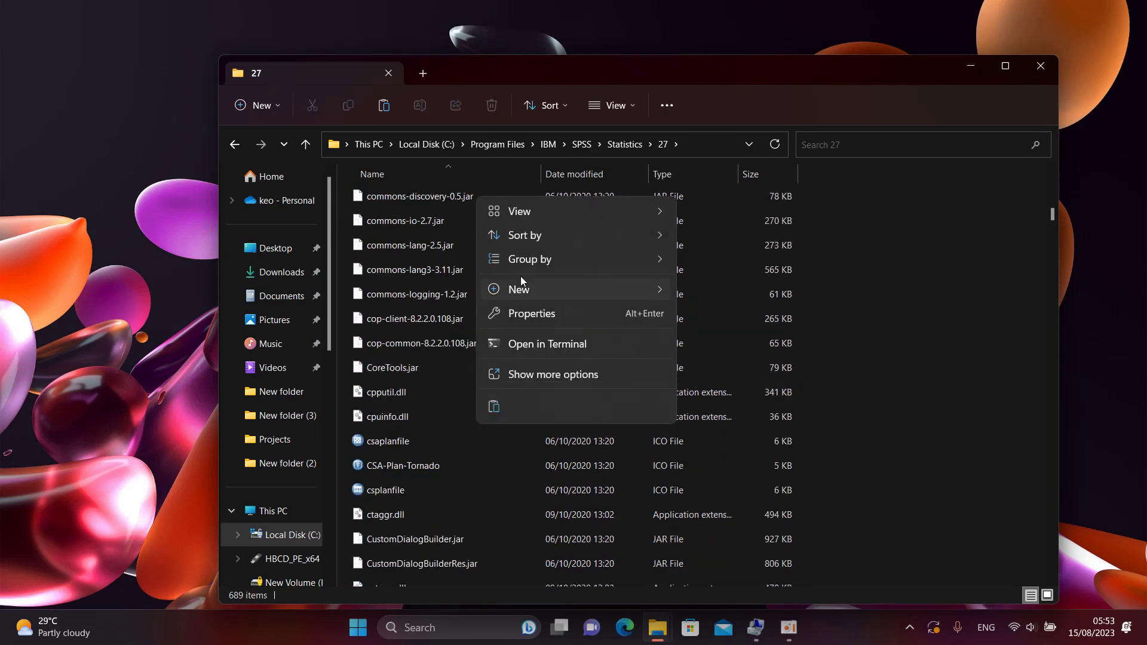
click(502, 407)
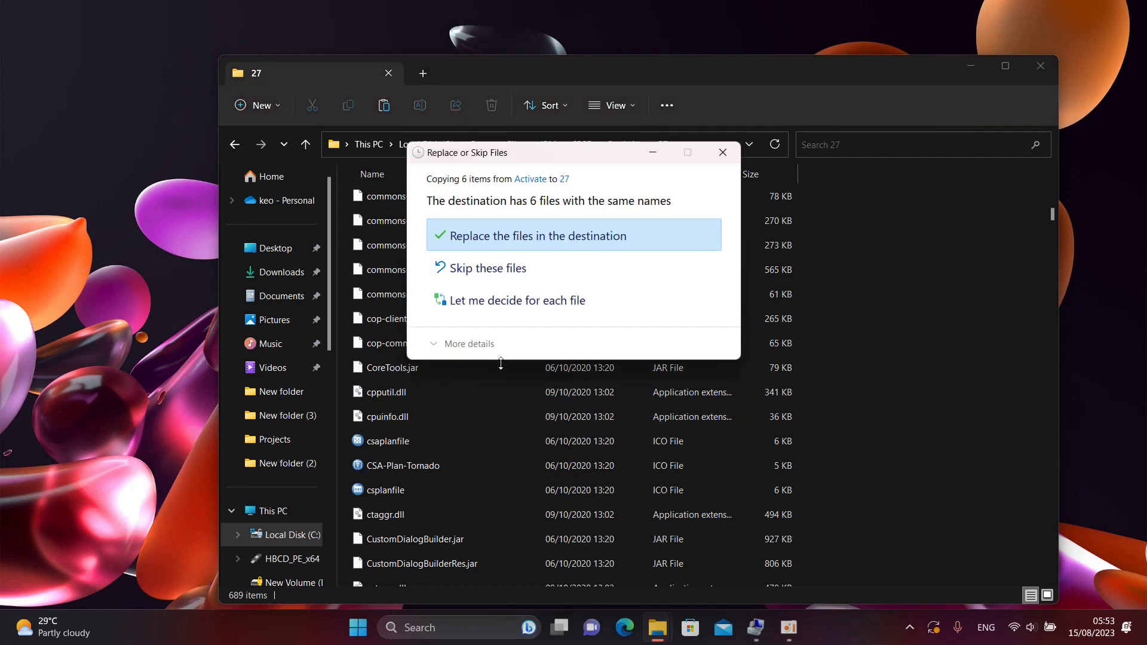
click(473, 237)
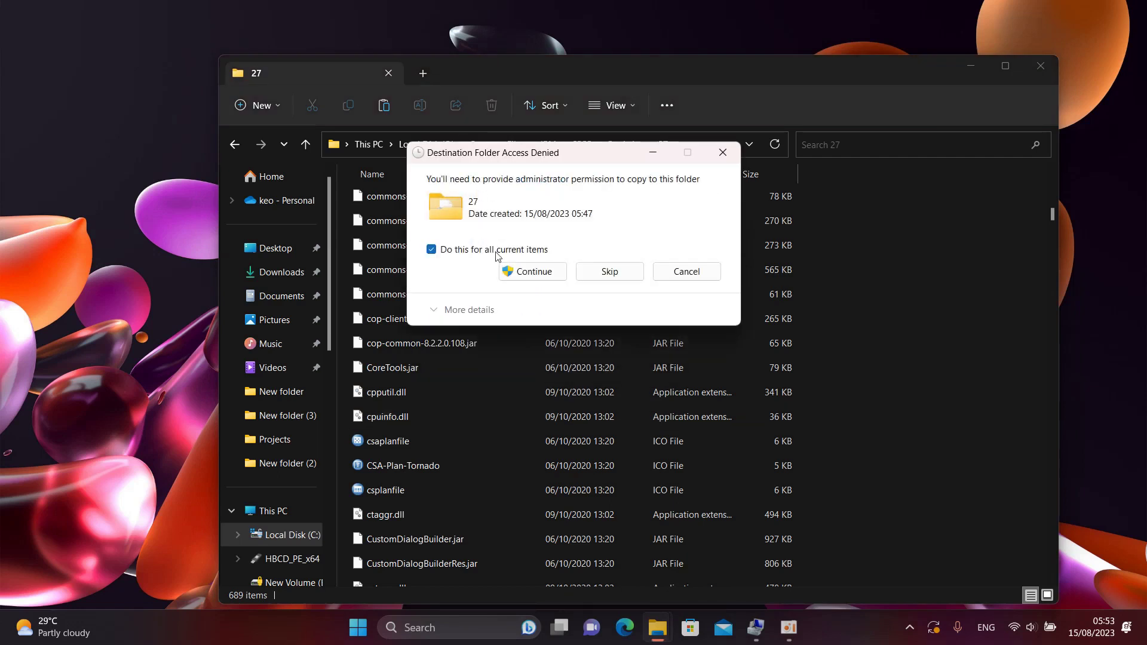
click(535, 273)
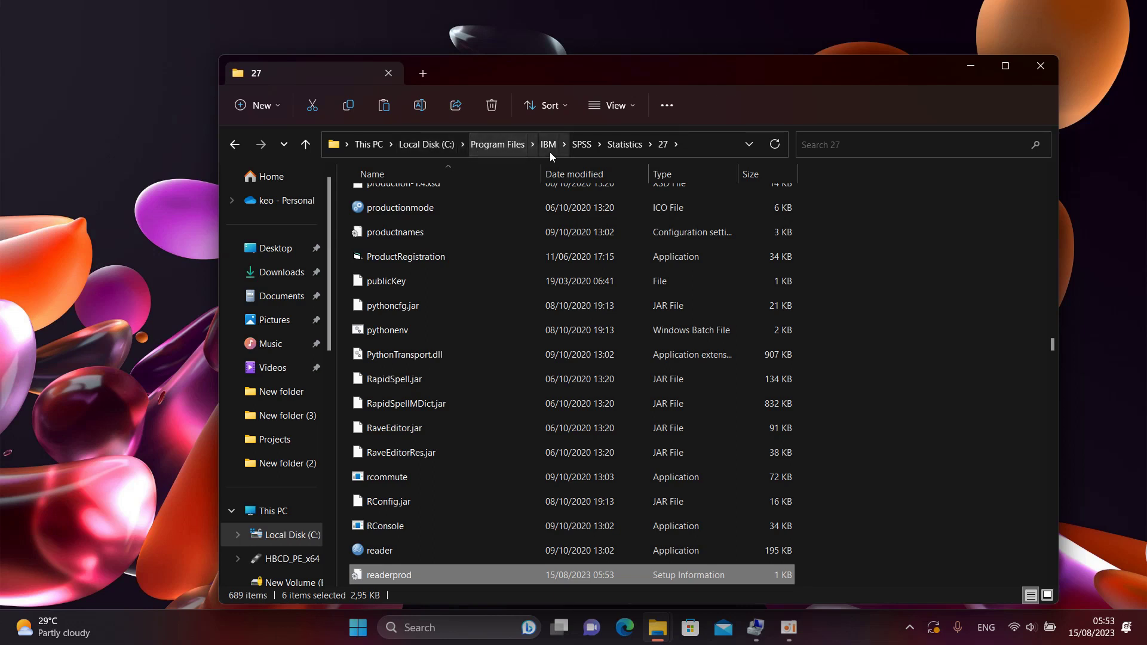
Look over the contents of the installation folder 27 and close its File Explorer window.
click(672, 148)
click(664, 148)
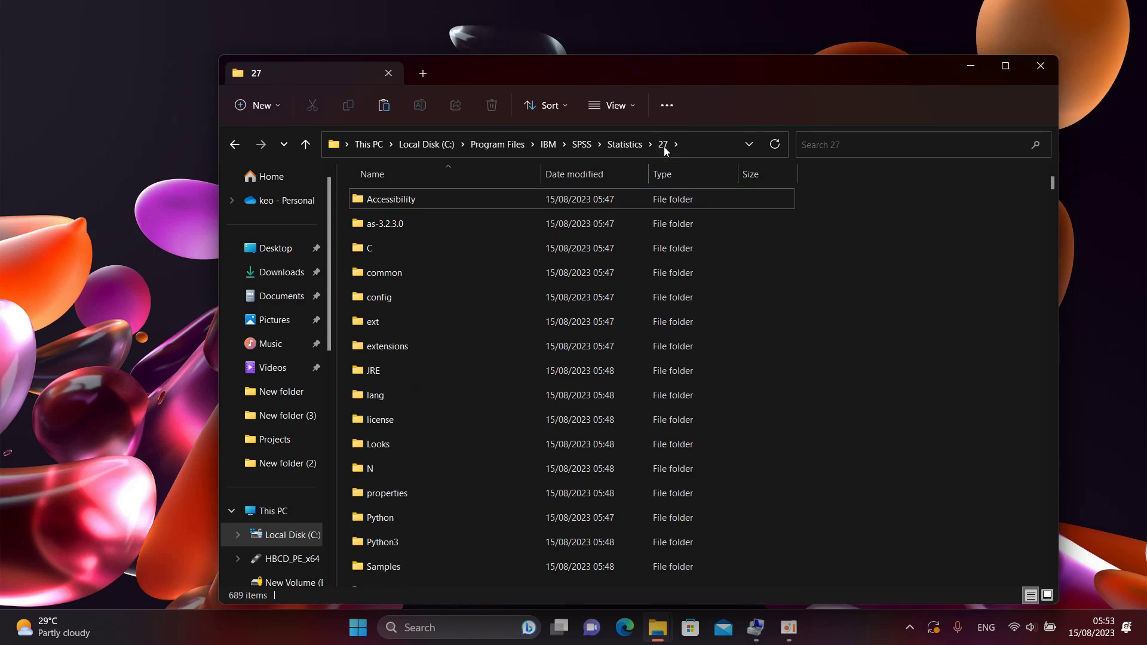
scroll(505, 356, down, 12)
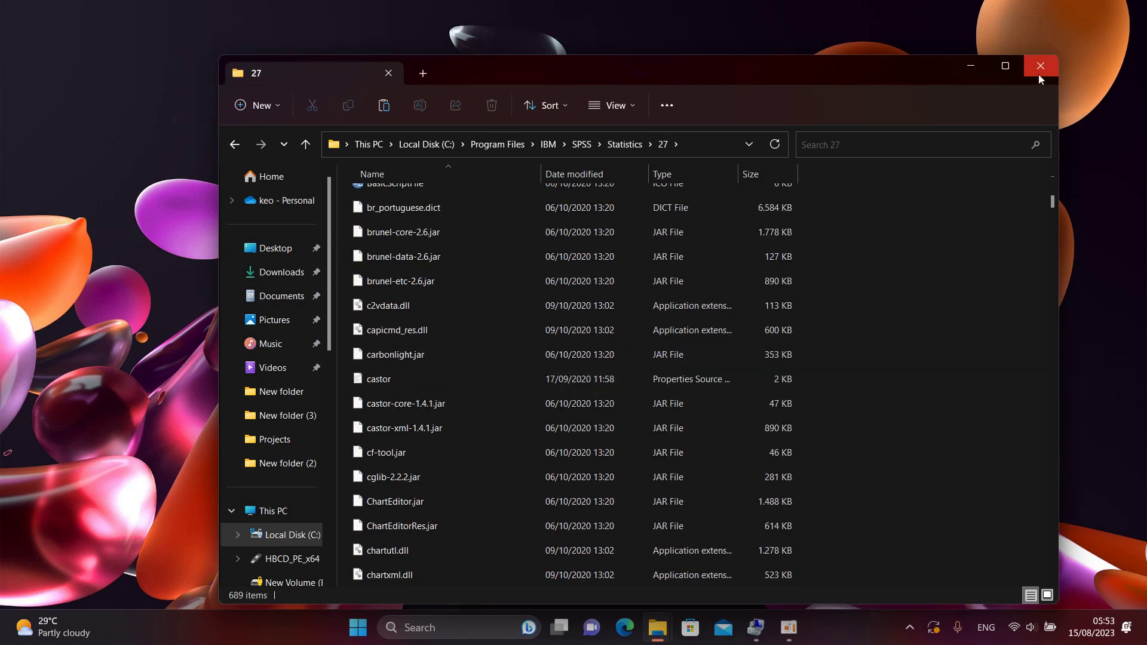
click(1040, 71)
Search the installed apps for "sp" and launch IBM SPSS Statistics 27.
click(366, 626)
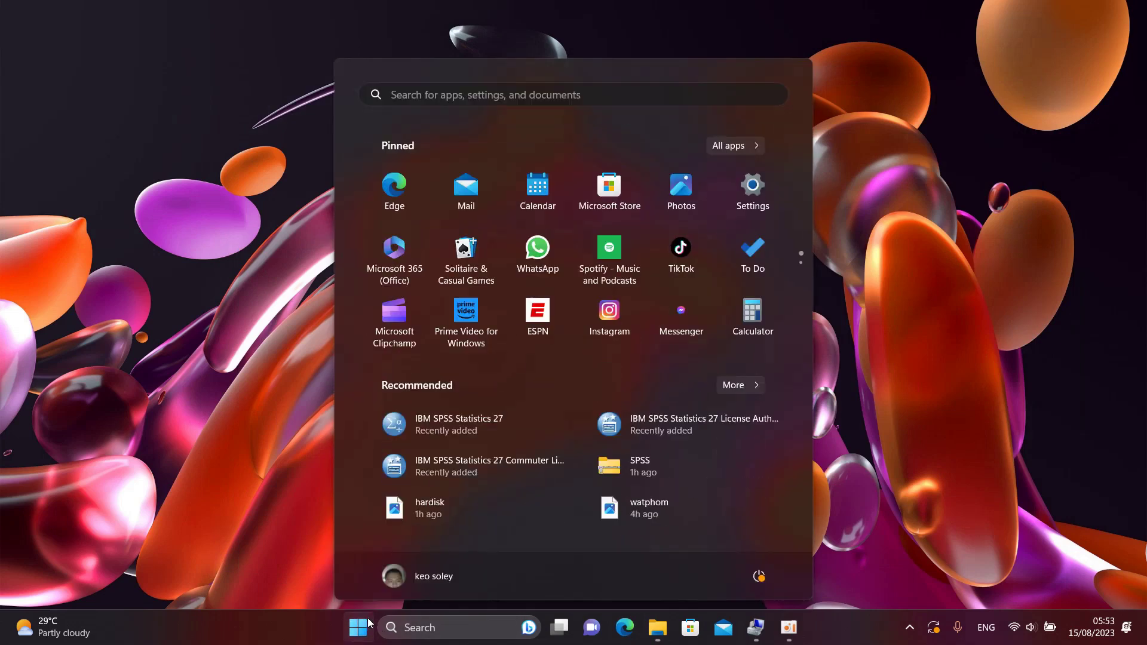
click(736, 150)
scroll(437, 425, down, 15)
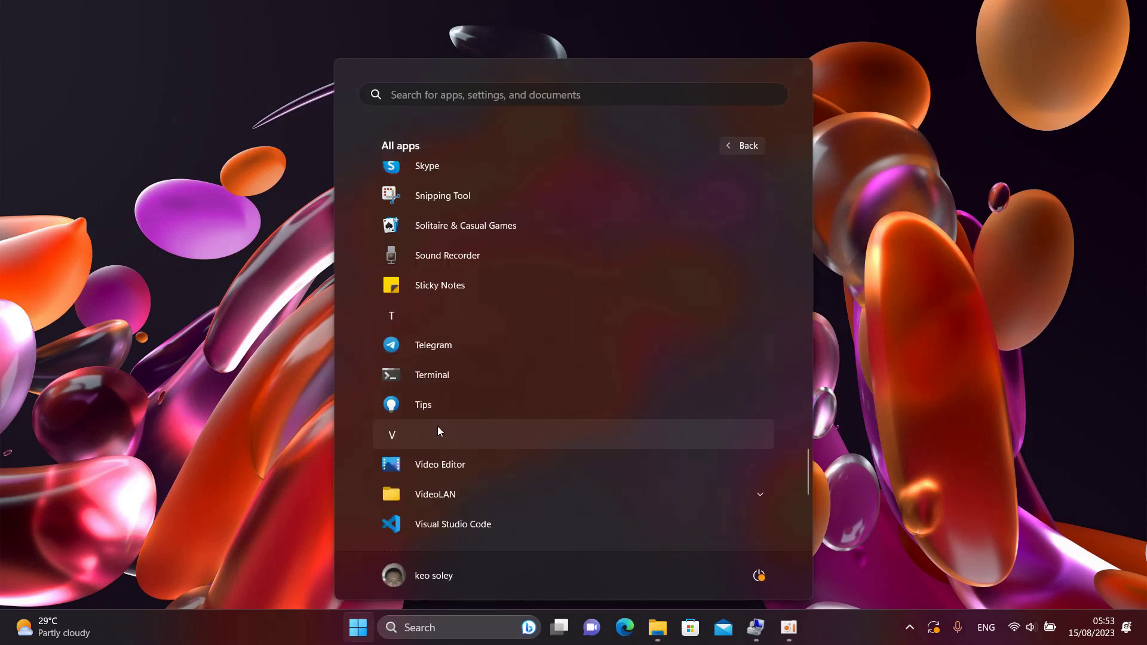
text(sp)
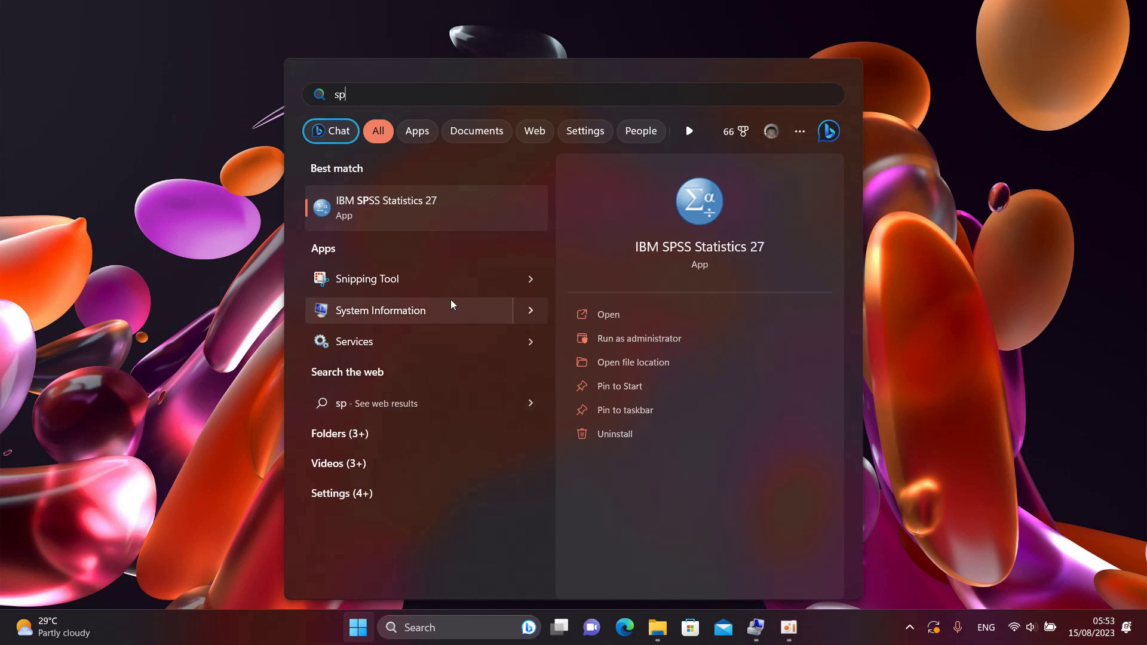
click(395, 204)
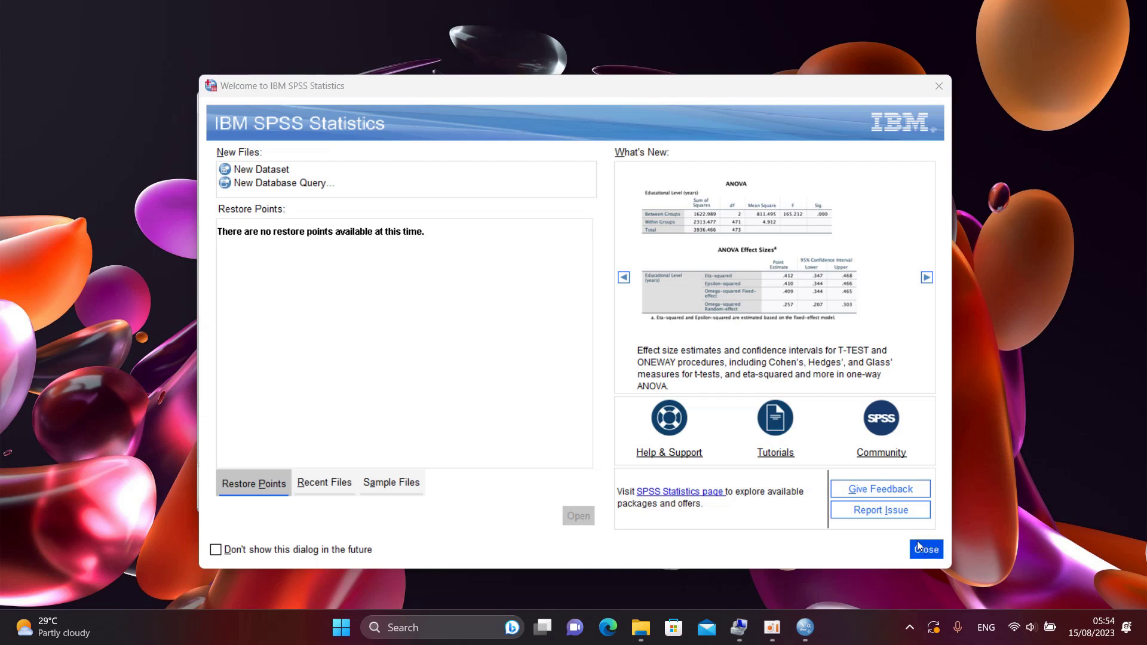
Review the files in the archive's Activate folder and minimize that window again.
click(653, 641)
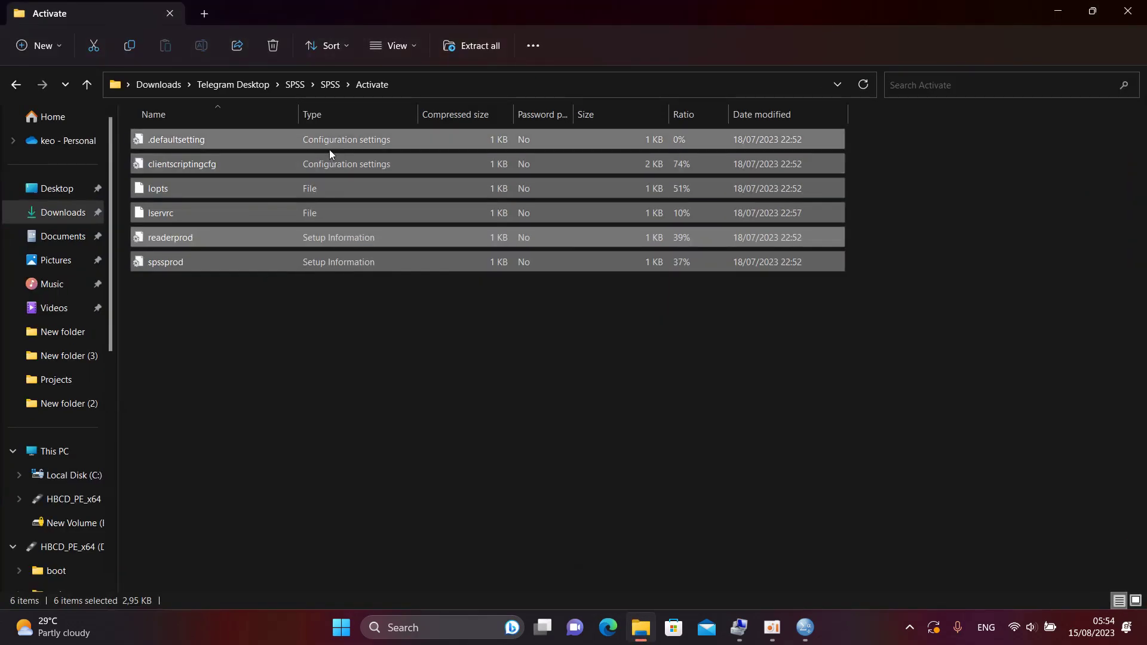
click(1055, 12)
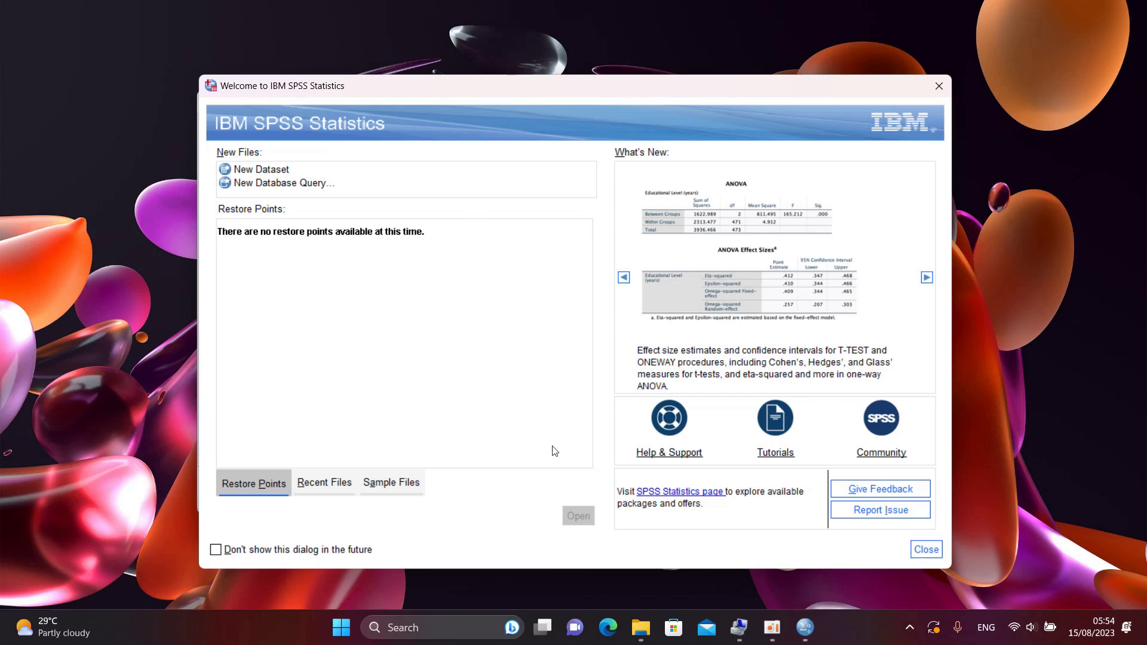
Close the SPSS welcome dialog and maximize the Data Editor window.
click(935, 550)
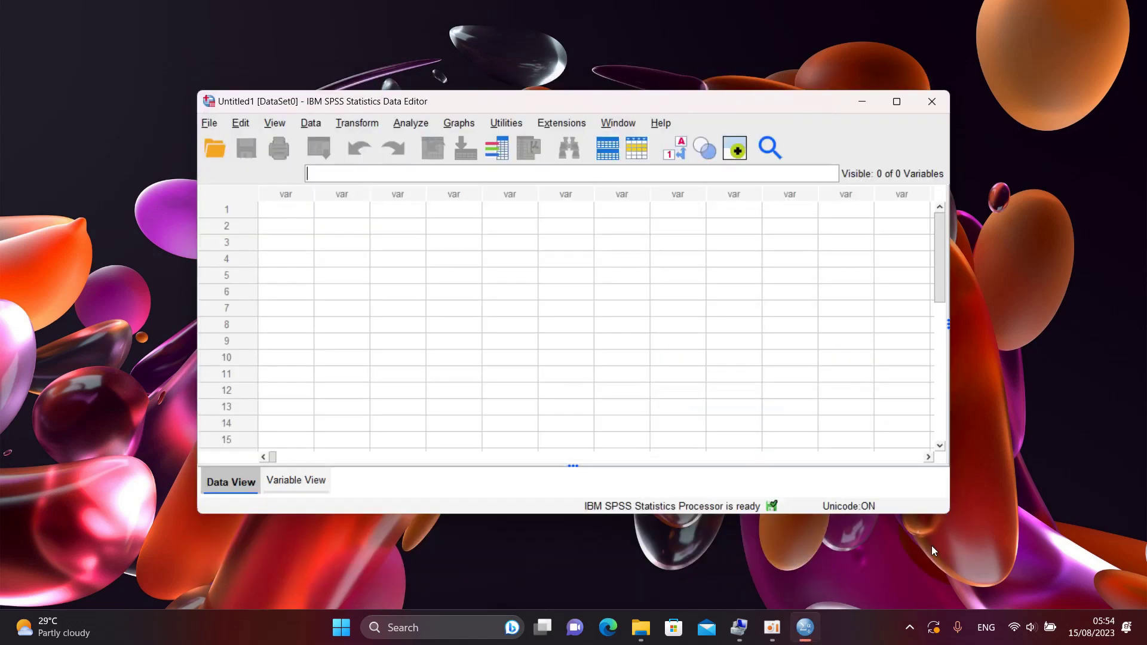
click(905, 102)
View the About information of SPSS Statistics and close it.
click(455, 28)
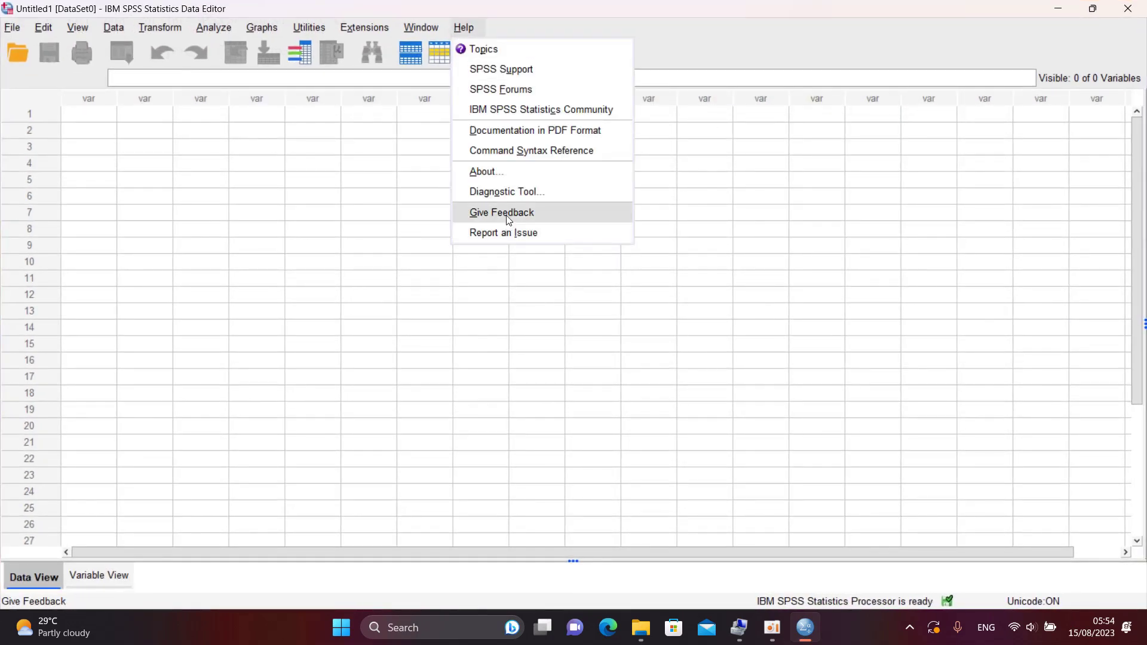
click(485, 171)
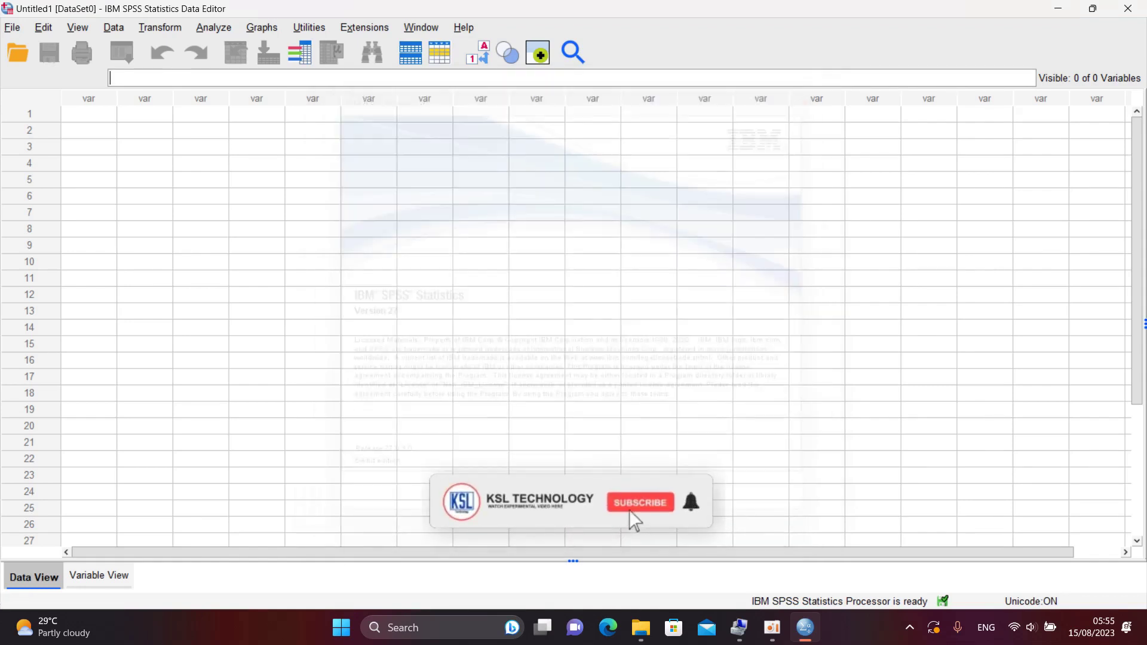
click(573, 502)
Dismiss the help commands without choosing one and minimize the Data Editor window.
click(465, 28)
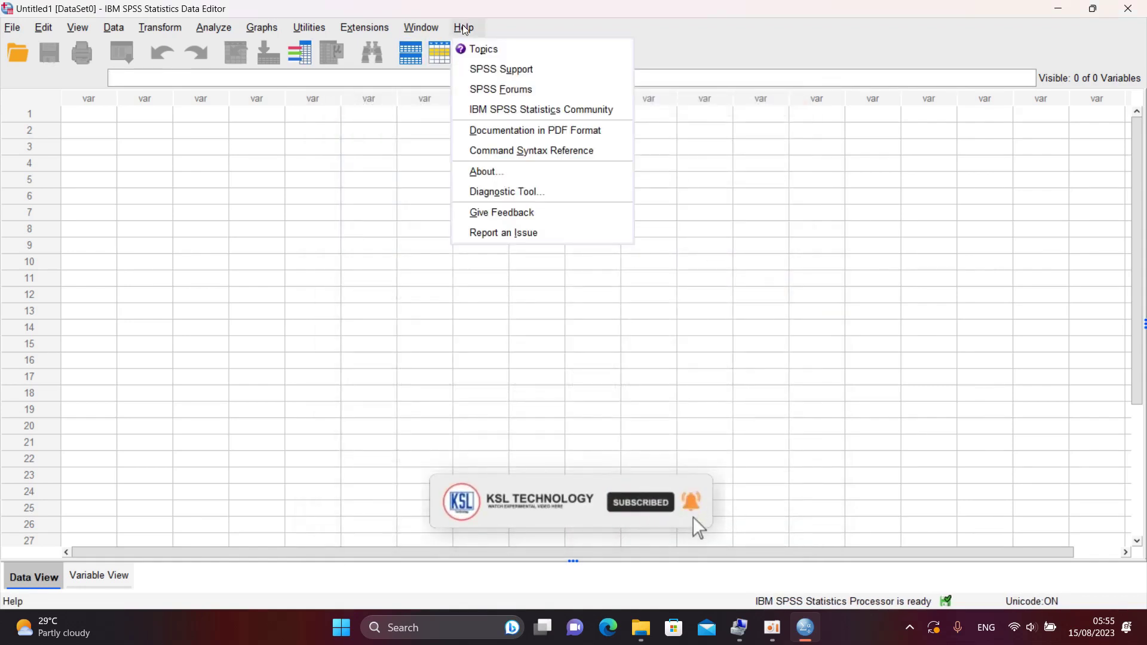
click(320, 184)
click(1058, 9)
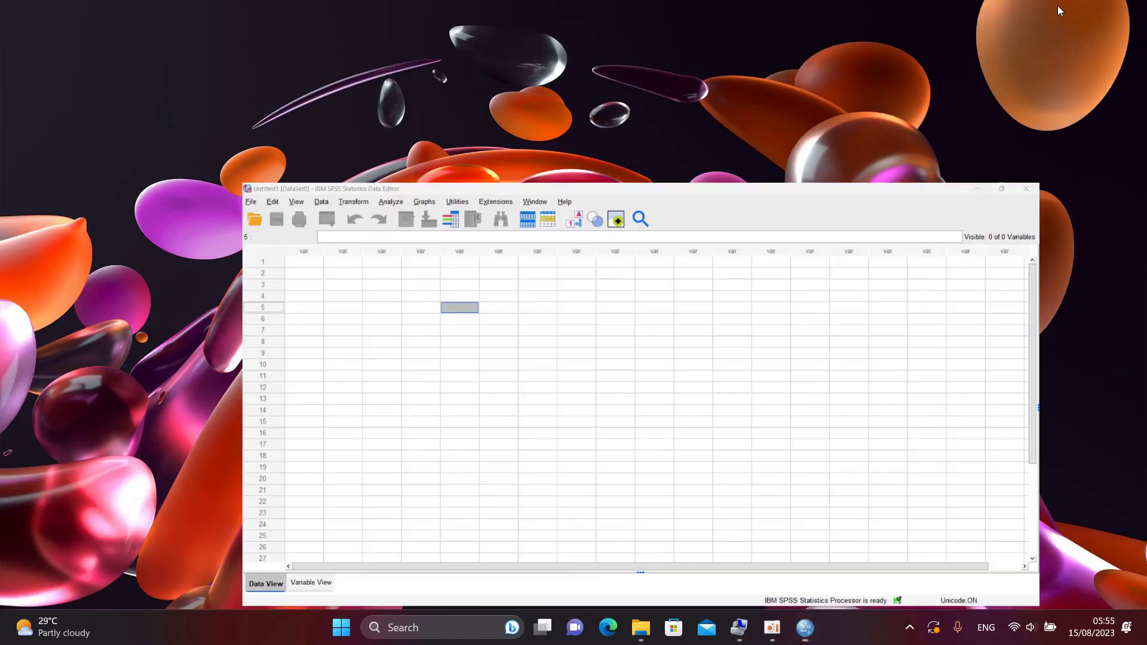